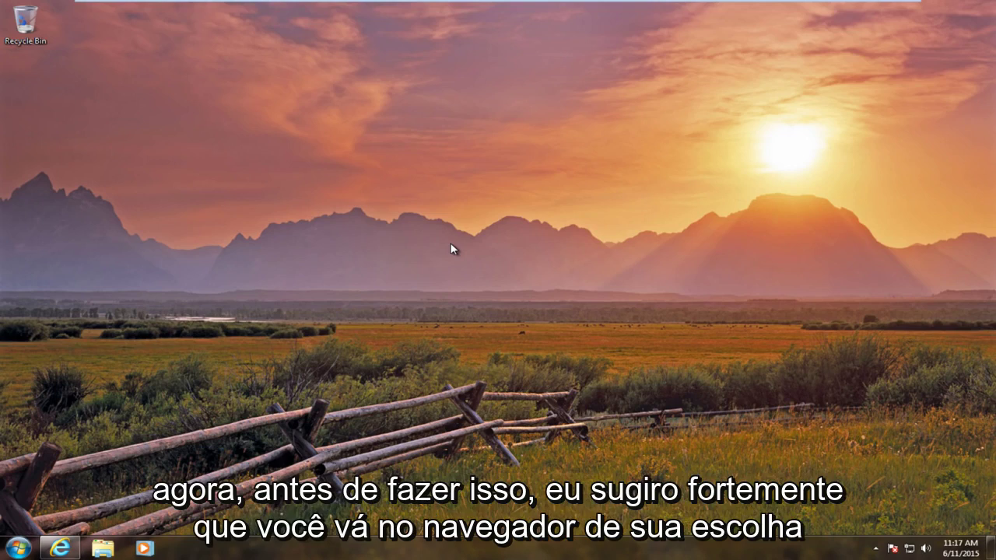
Check the Windows 10 system requirements page for the 16 GB free disk space requirement
click(59, 549)
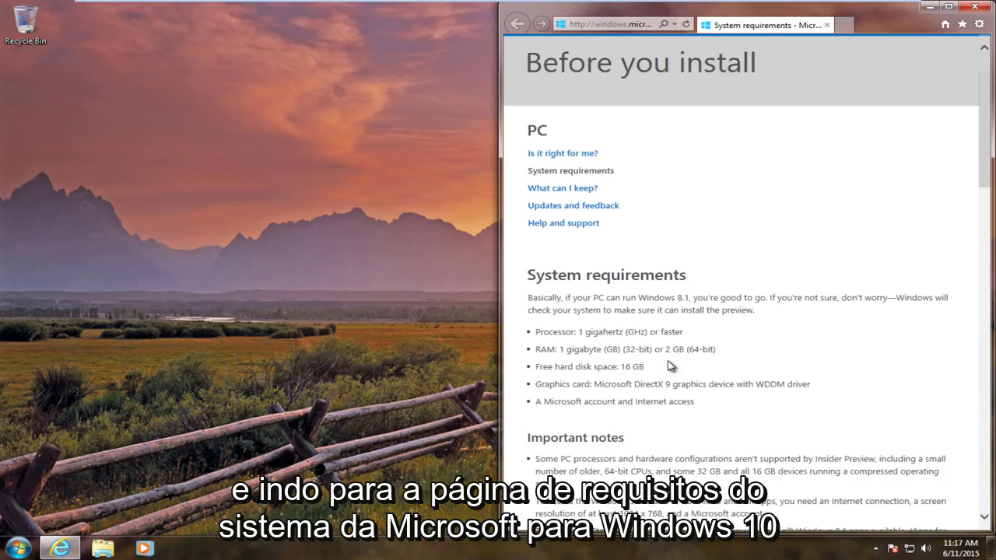
scroll(669, 366, down, 2)
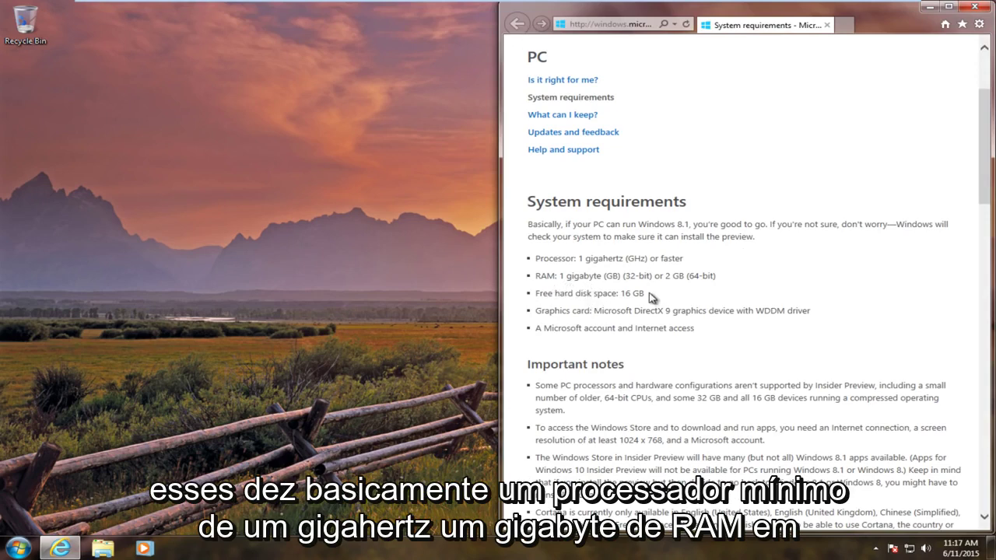
drag(651, 298, 538, 298)
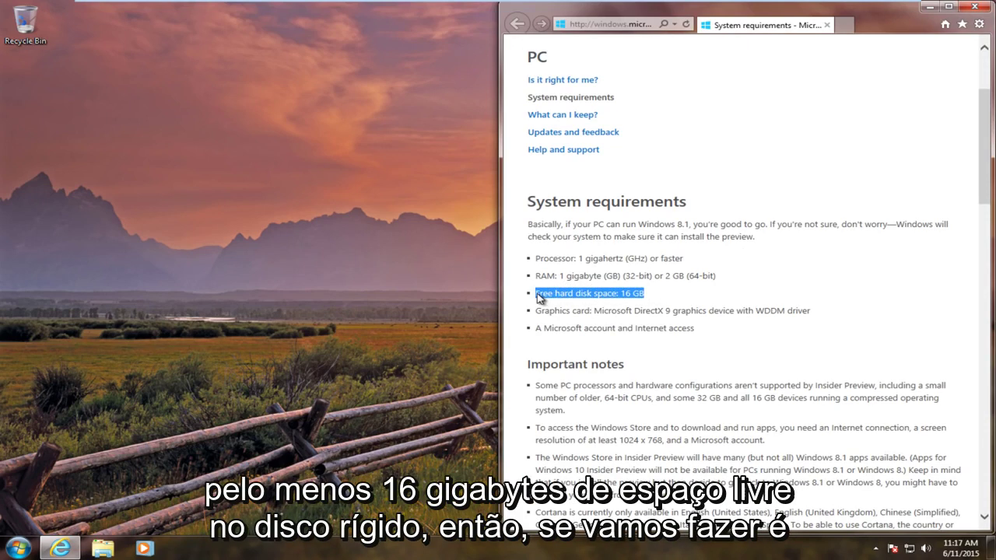
click(973, 6)
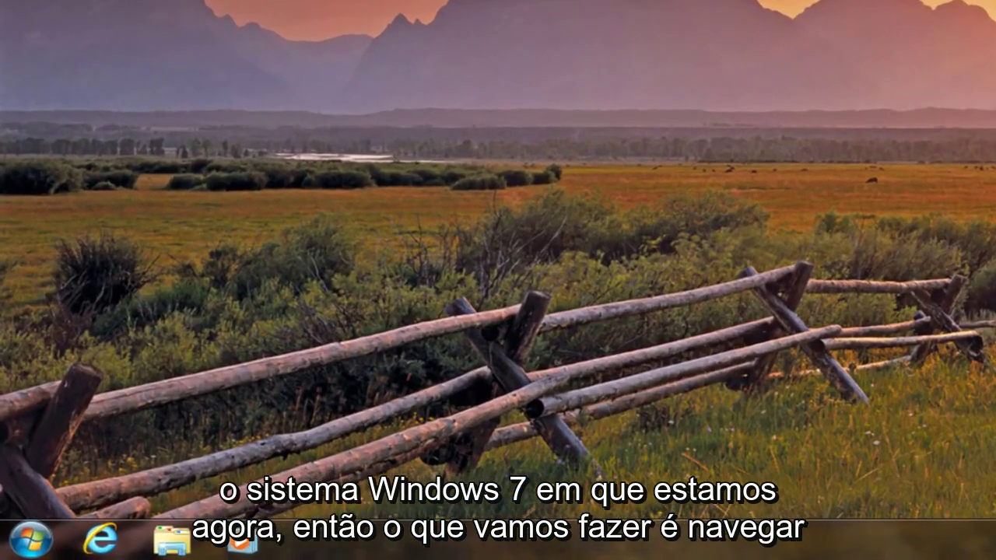
Find Disk Management through the Start search 'disk mana' and maximize its window
click(11, 548)
text(disk )
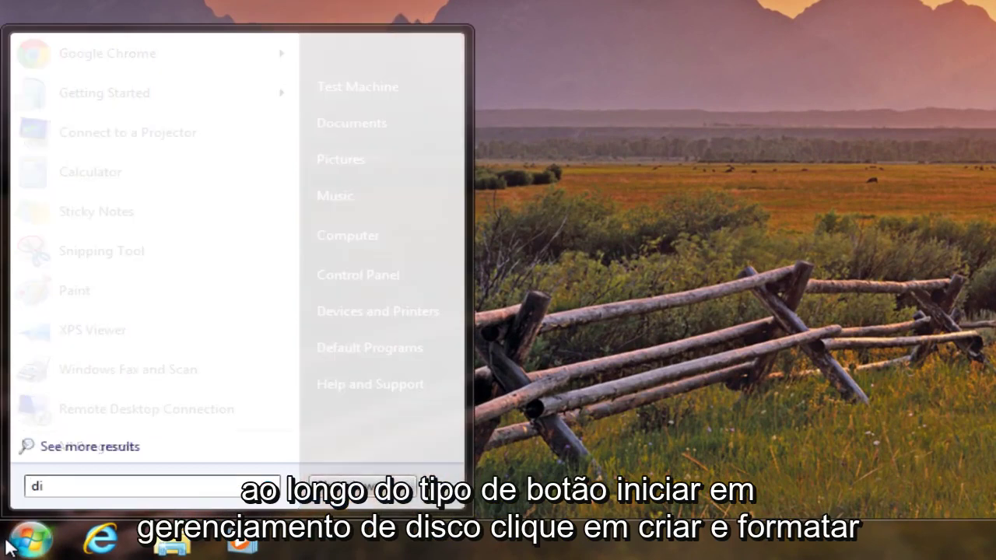
text(mana)
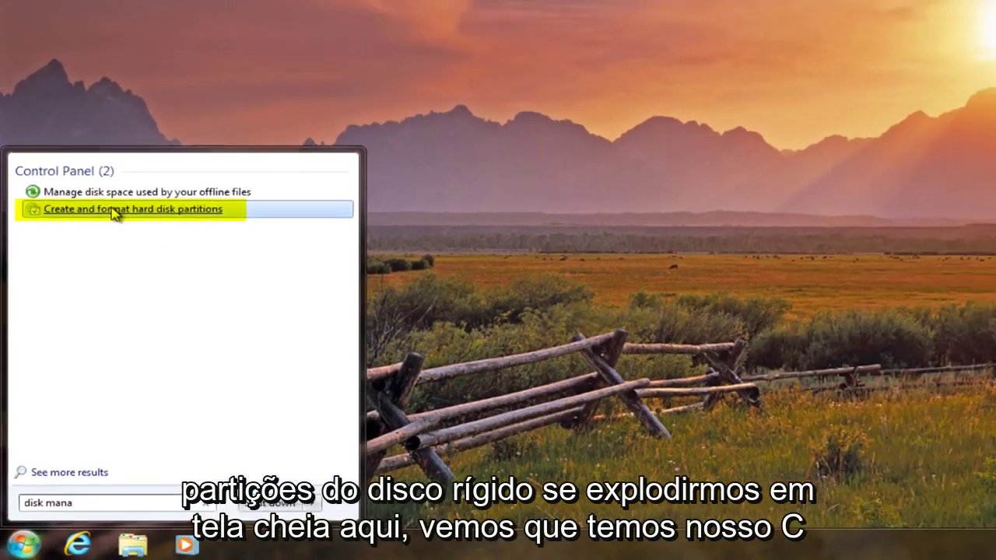
click(148, 113)
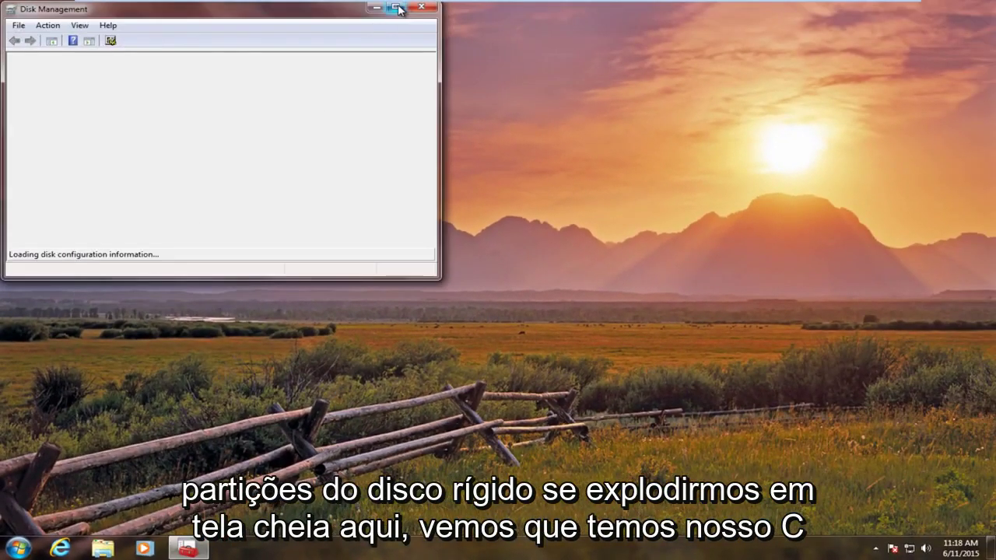
click(399, 9)
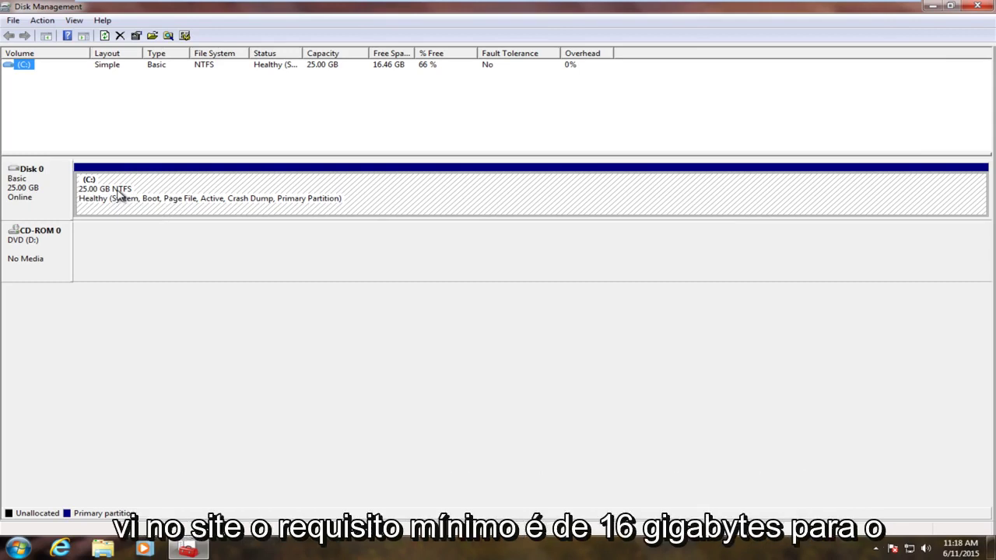
Open Shrink Volume for C:, clear the suggested shrink amount, and search Start for calc
click(118, 195)
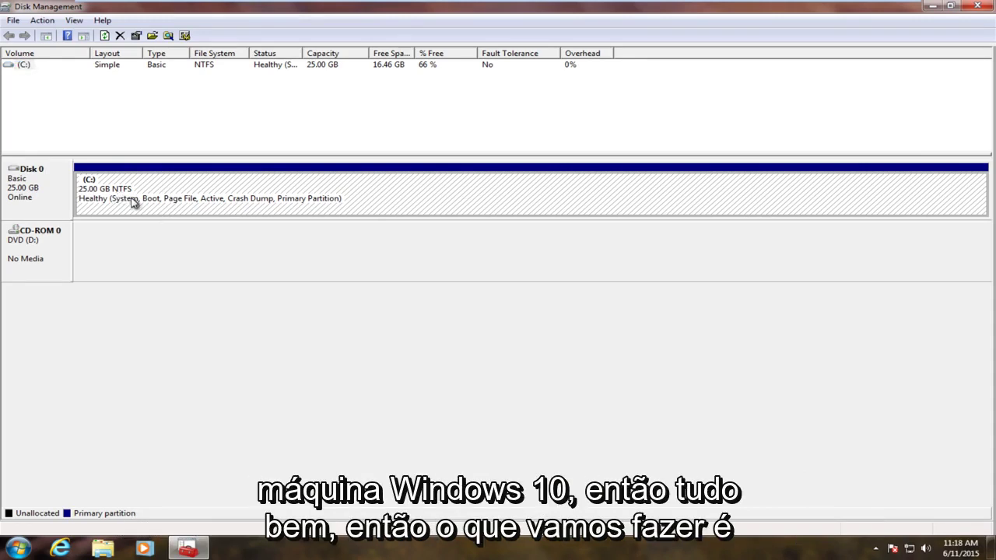
right_click(122, 192)
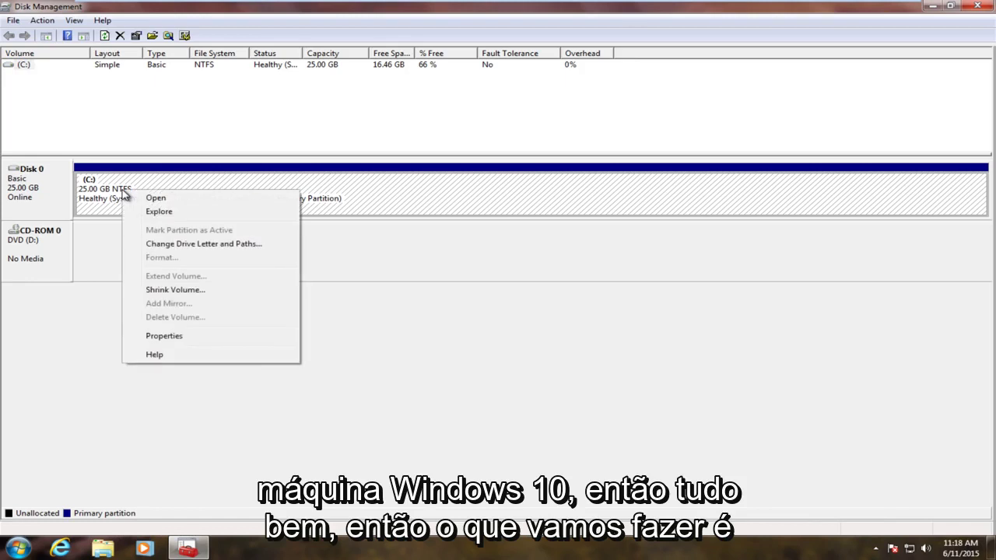
click(164, 290)
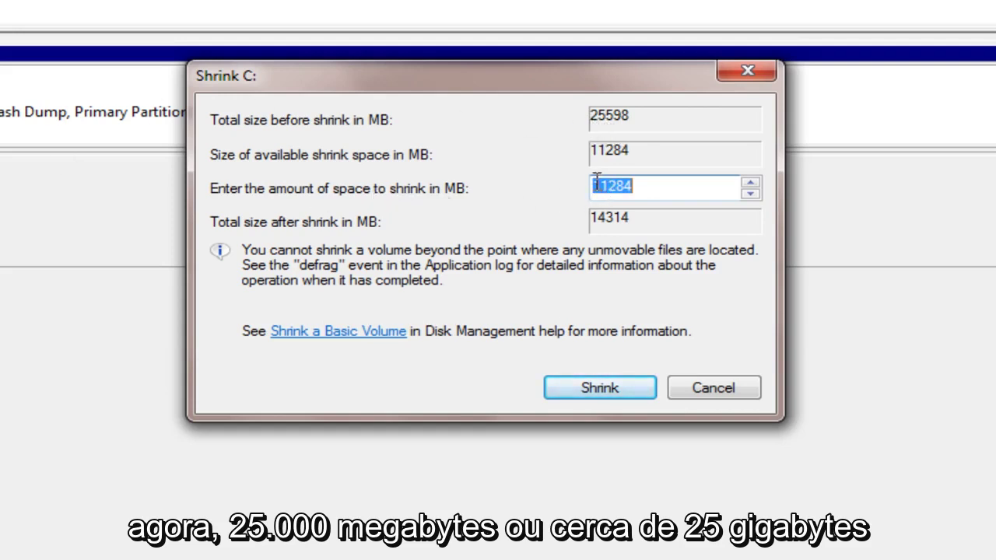
key(BackSpace)
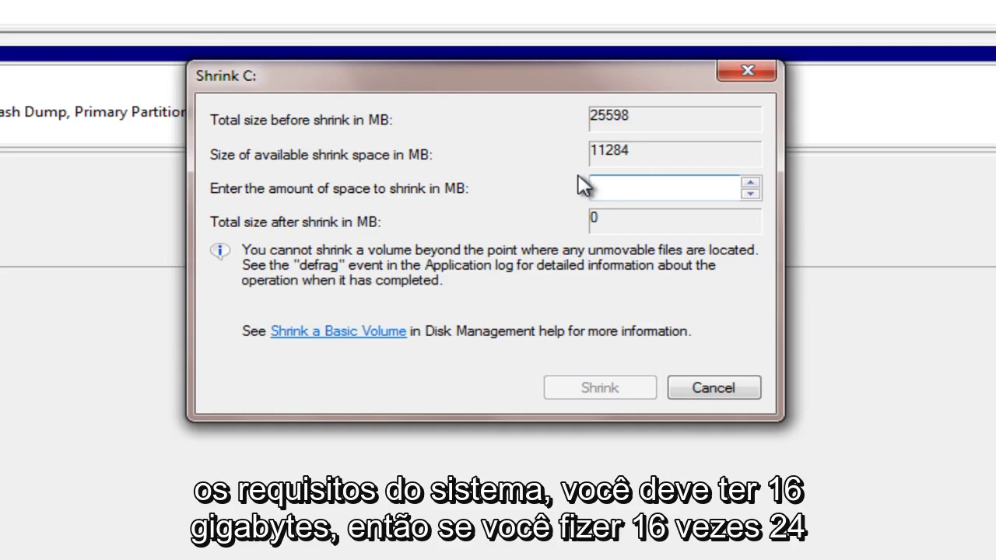
key(super)
text(c)
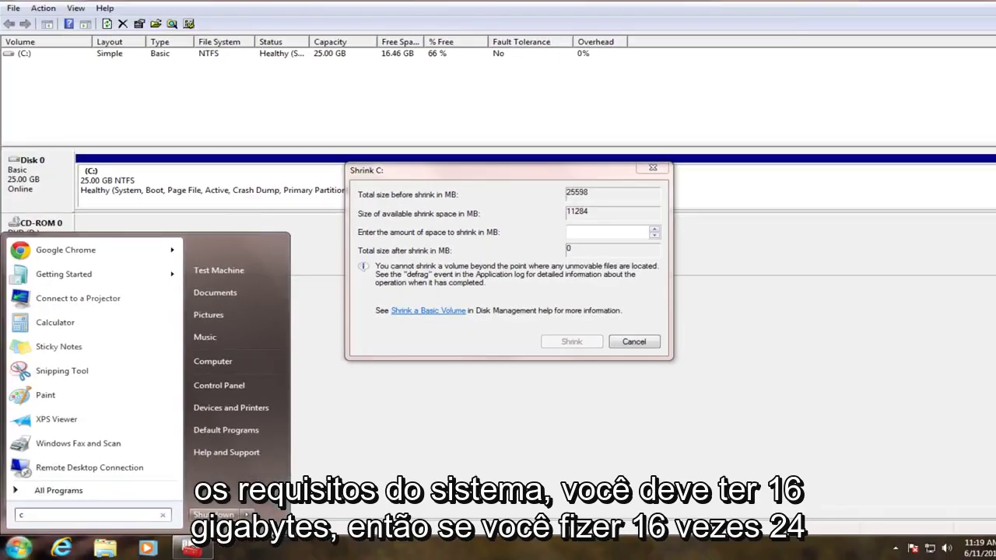
text(alc)
key(Return)
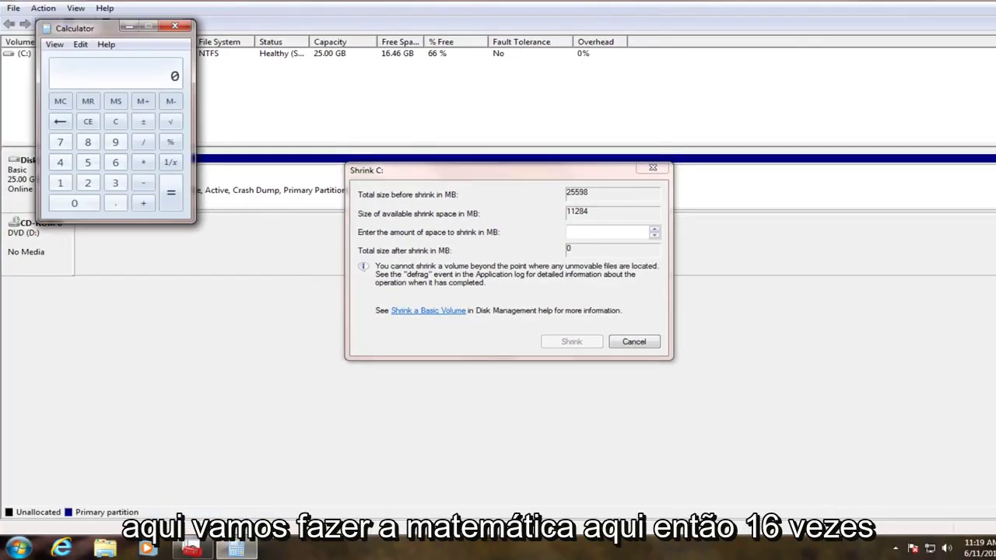
text(16 * 1024)
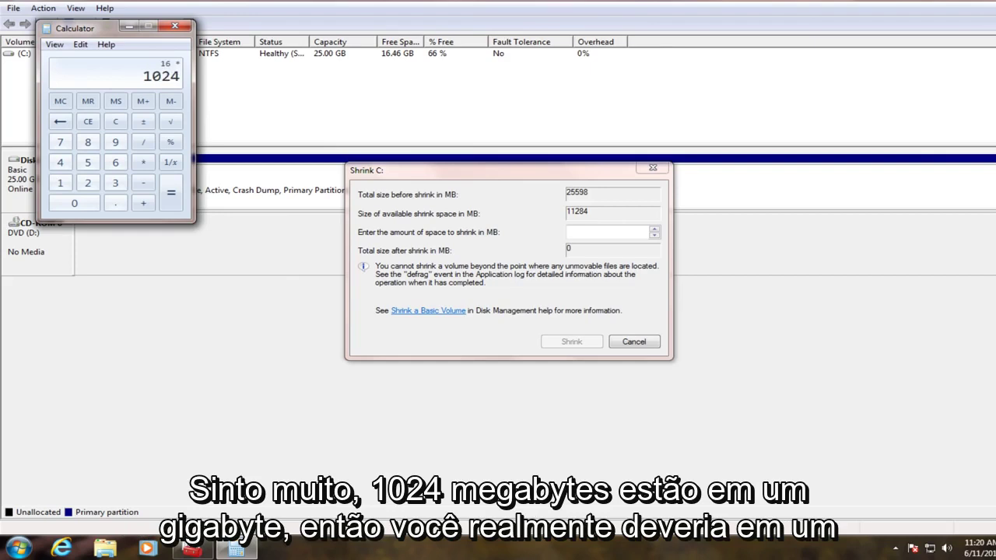
key(Return)
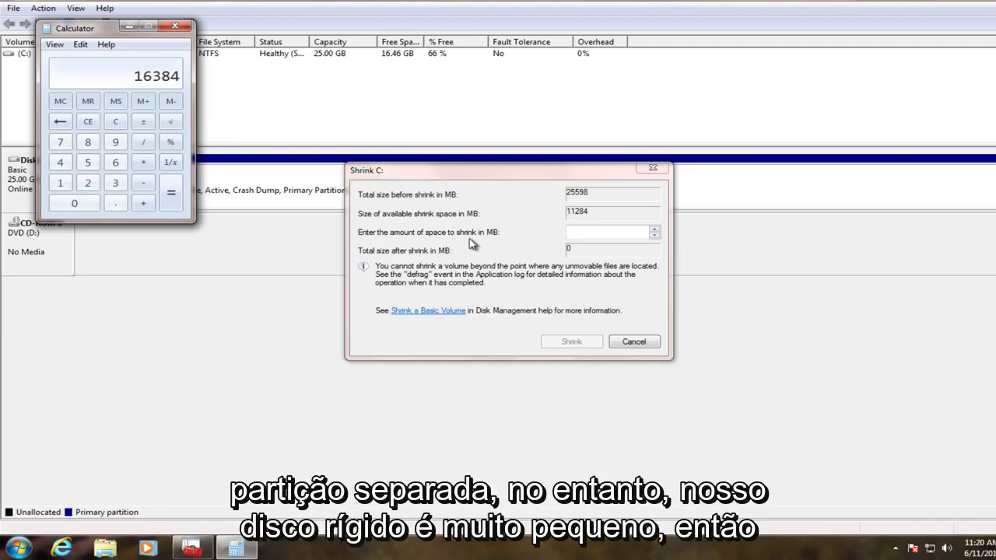
click(176, 27)
click(574, 230)
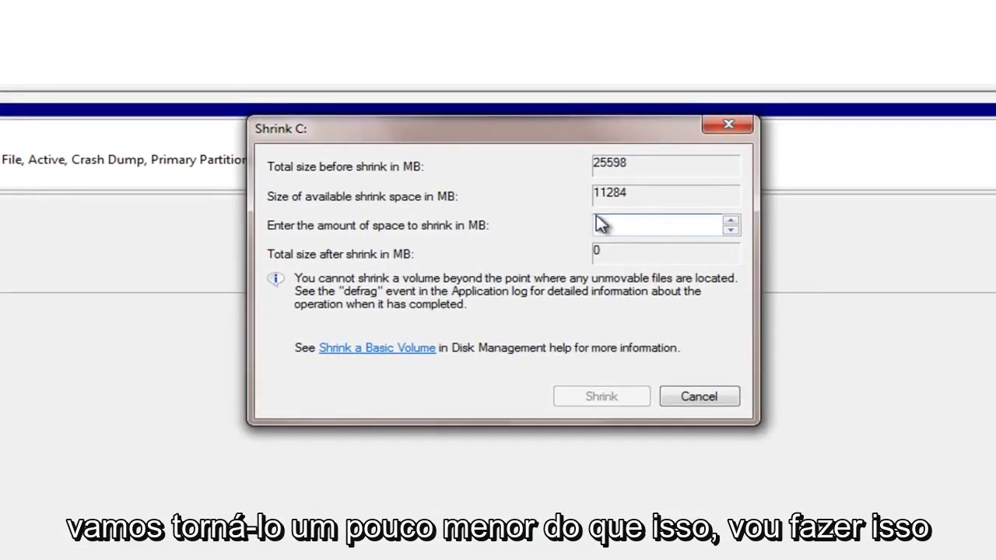
Shrink C: by 7000 MB, leaving 6.84 GB unallocated, then close Disk Management
text(7000)
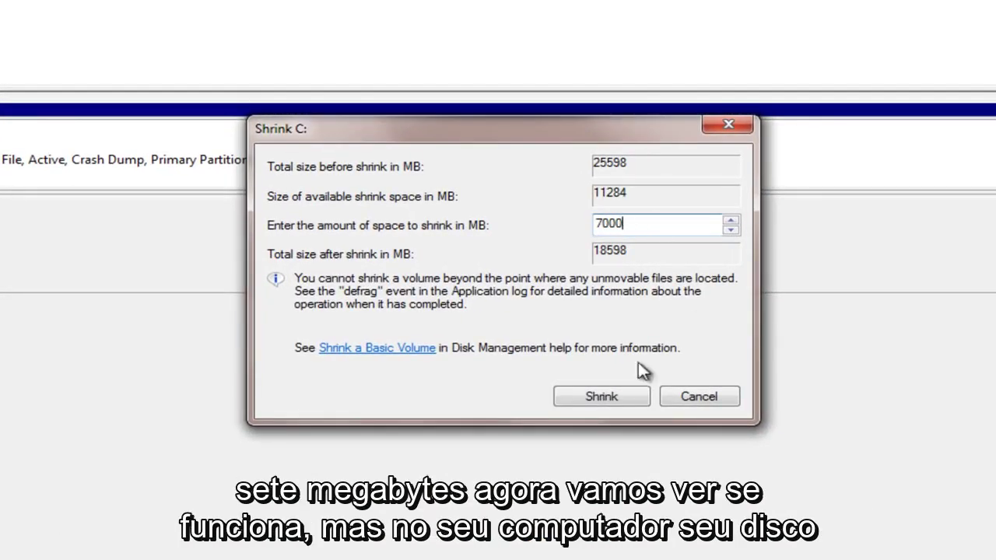
click(613, 396)
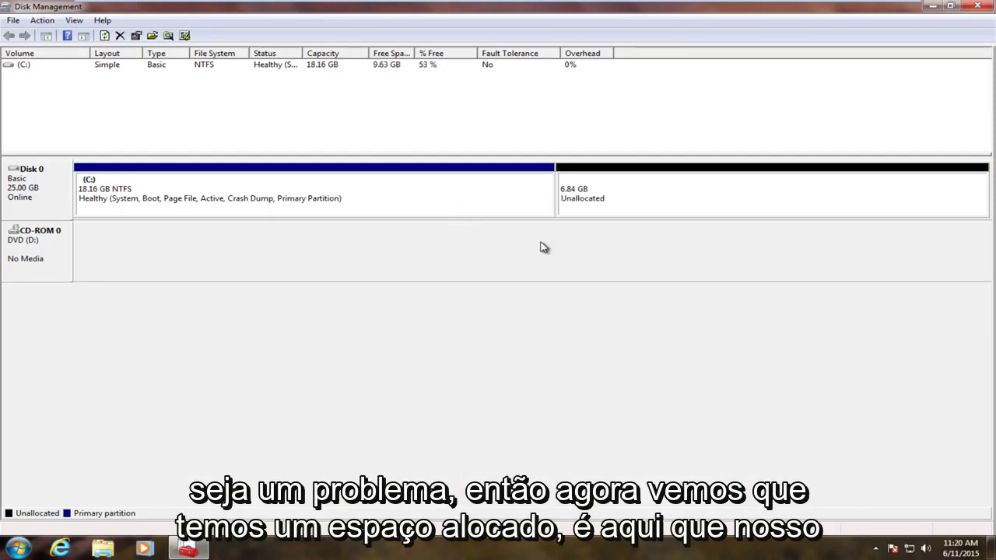
click(613, 195)
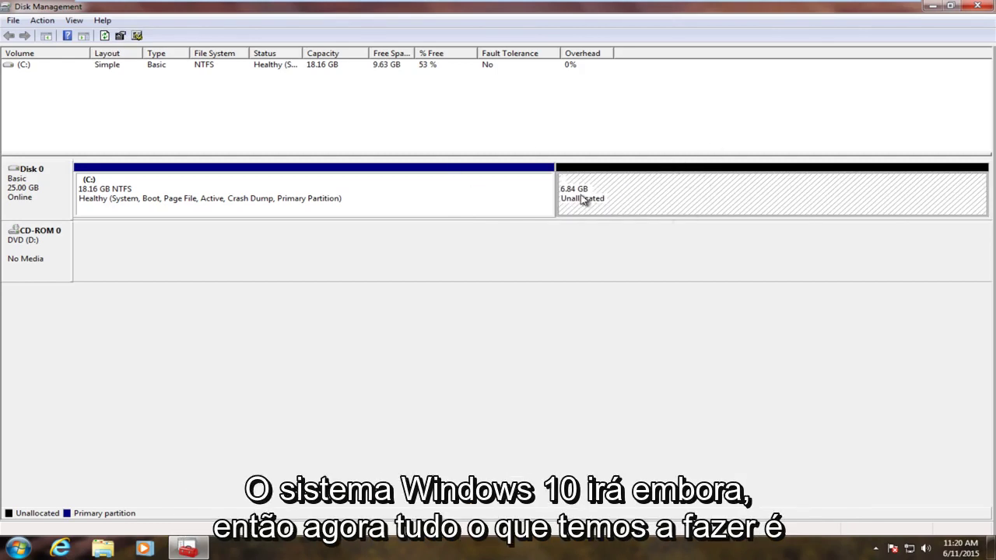
click(975, 9)
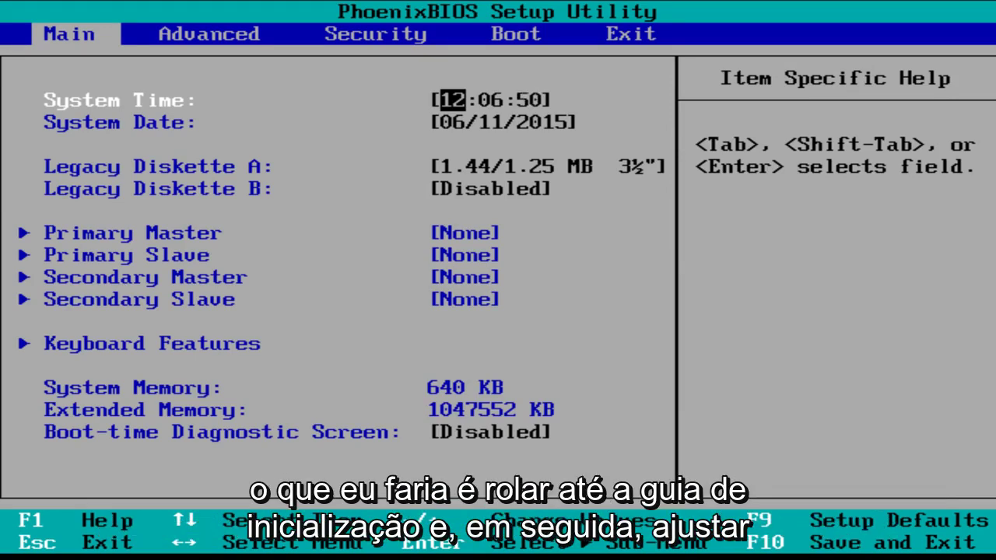
Move CD-ROM Drive to the top of the BIOS boot order, then save and restart
key(Right)
key(Right)
key(Right)
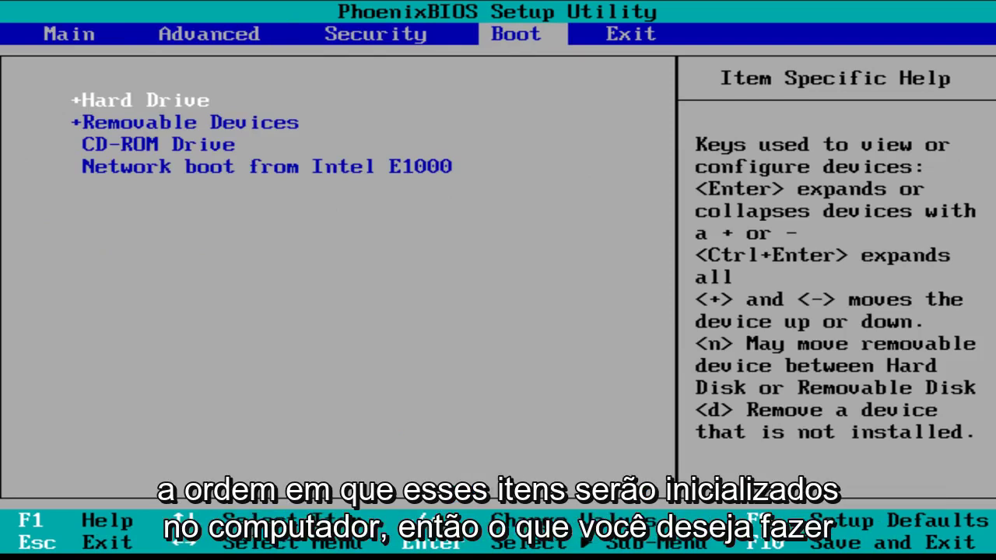
key(Down)
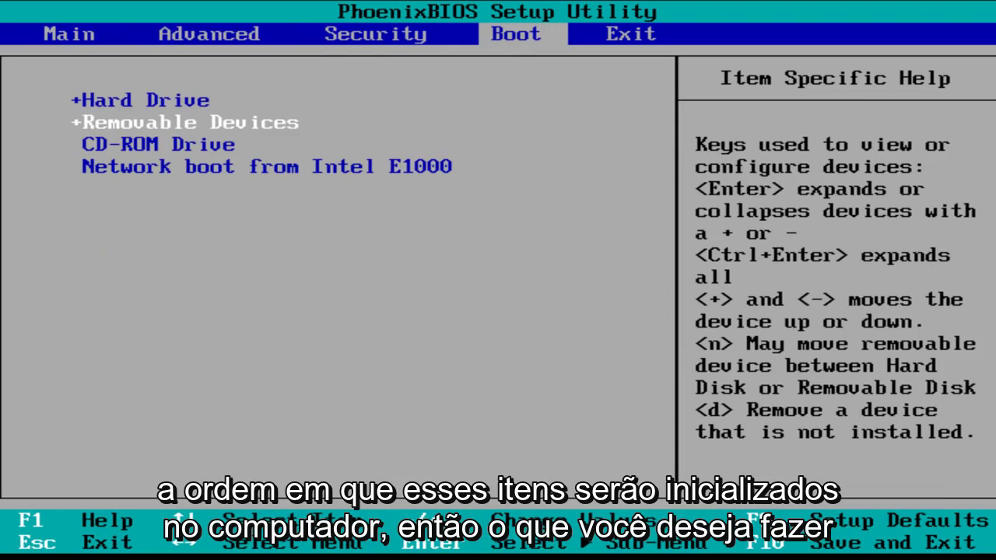
key(Down)
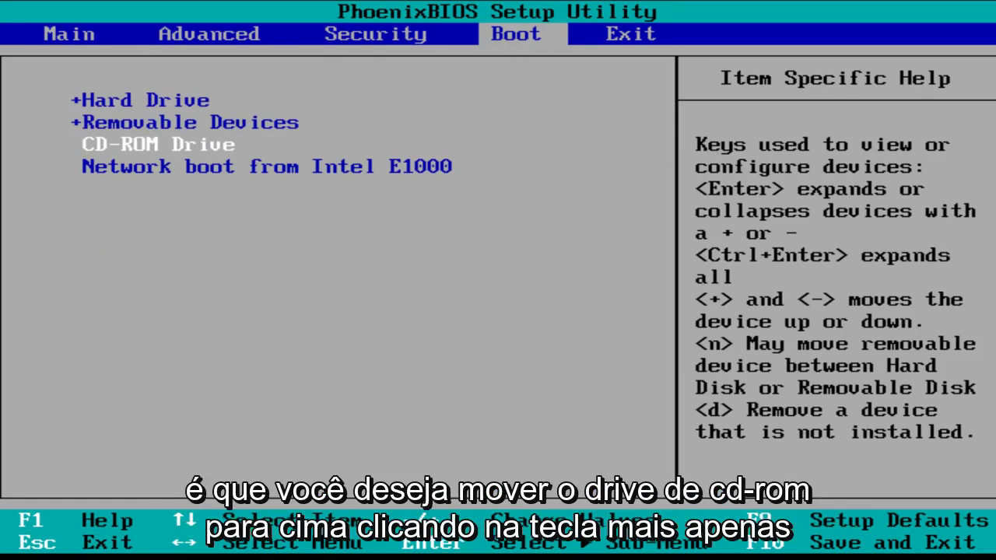
key(plus)
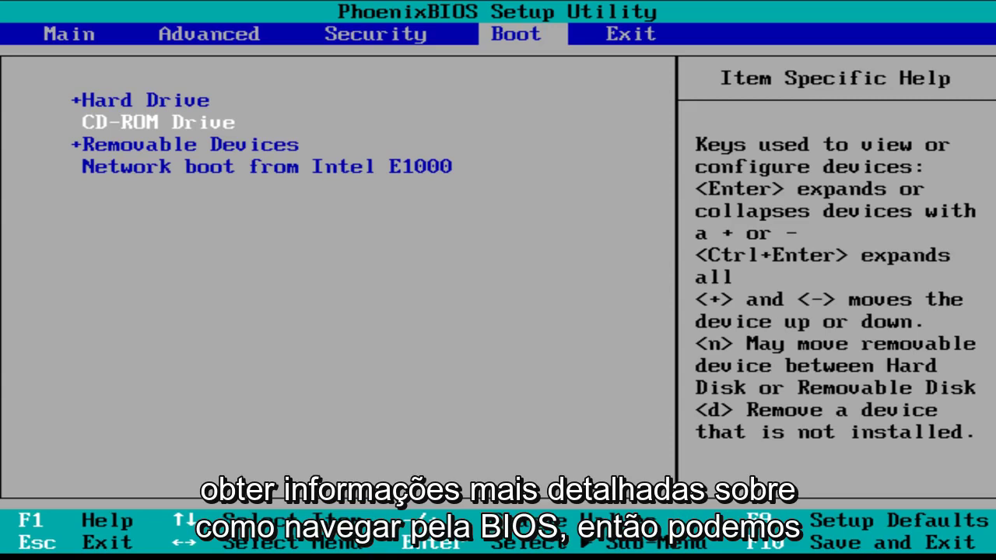
key(plus)
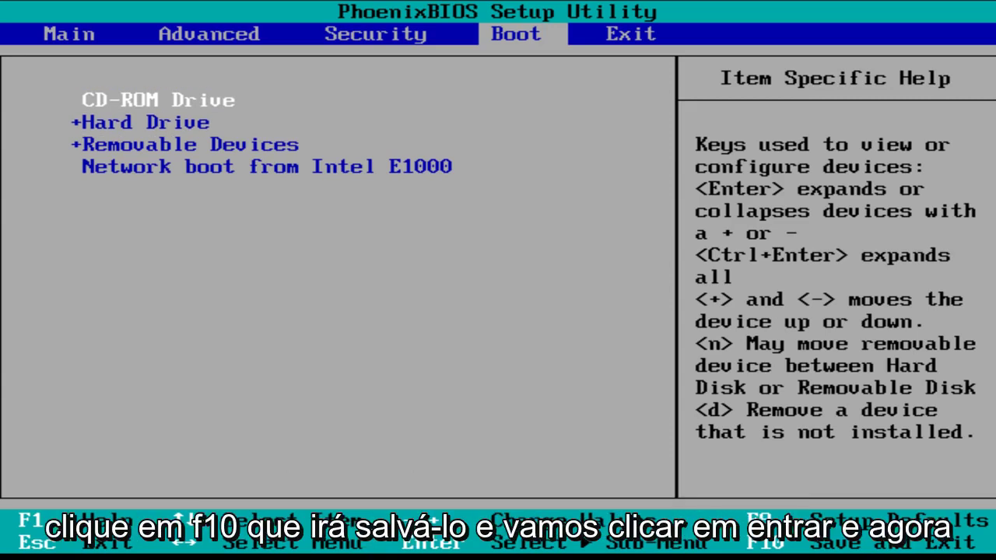
key(F10)
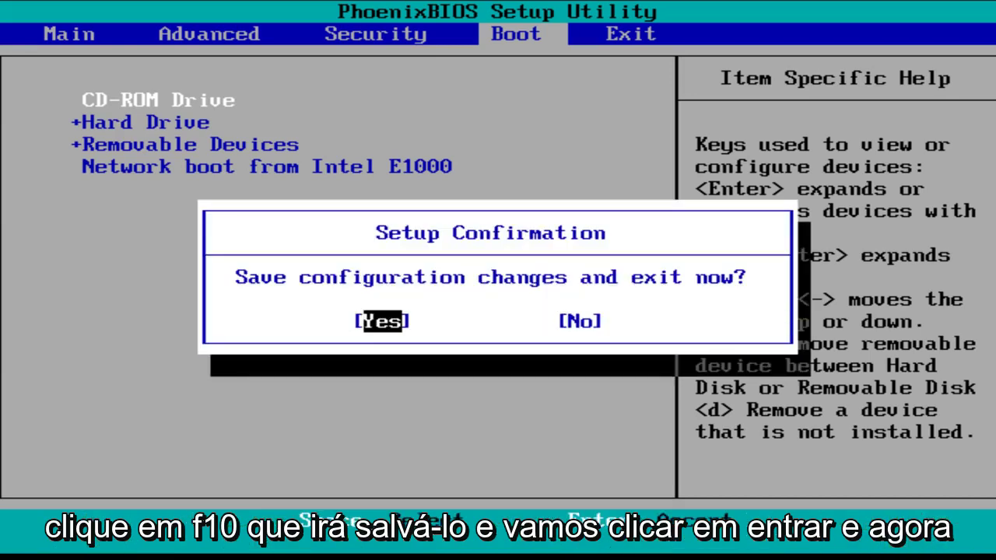
key(Return)
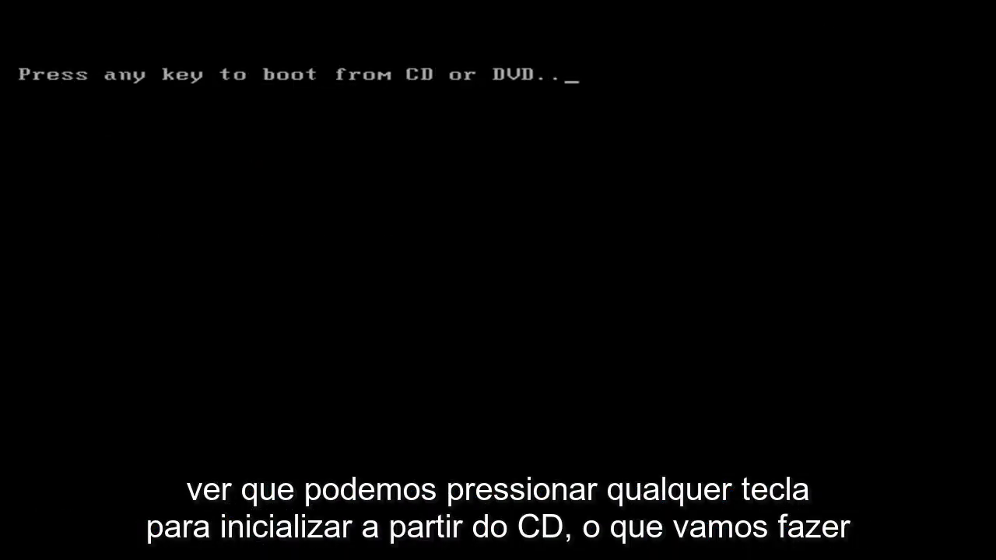
Boot the machine from the Windows 10 installation disc at the CD/DVD prompt
key(Return)
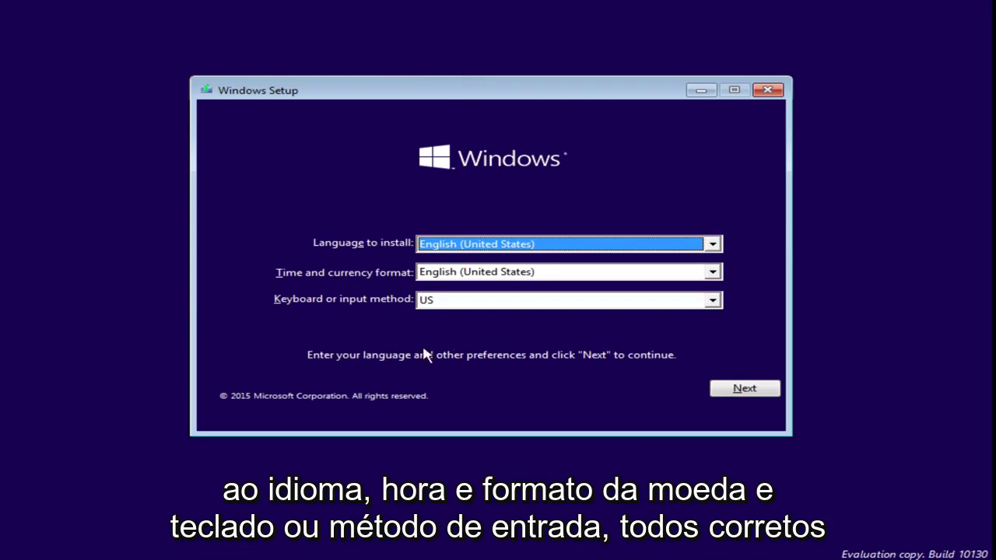
Keep the English (United States) settings, choose Install now, and accept the license terms
click(714, 396)
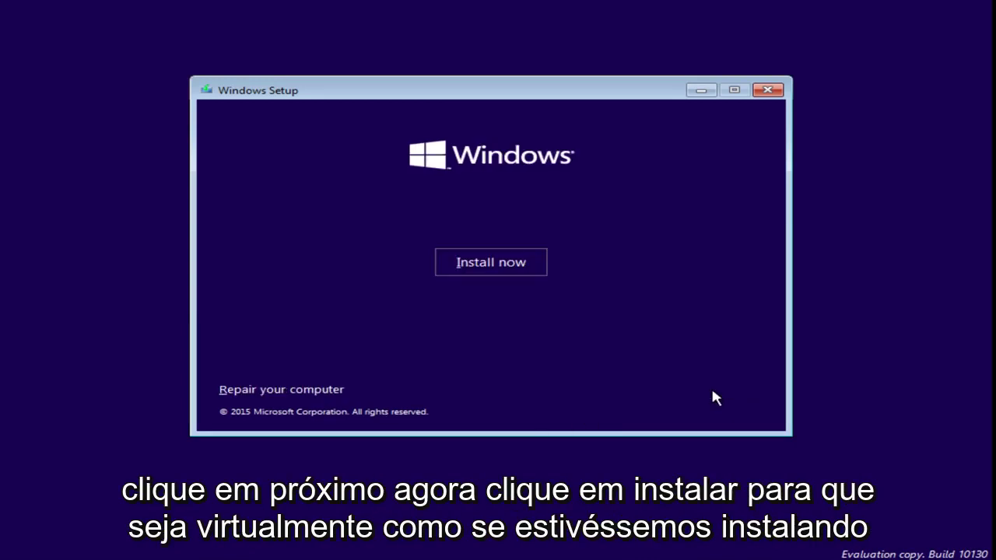
click(499, 266)
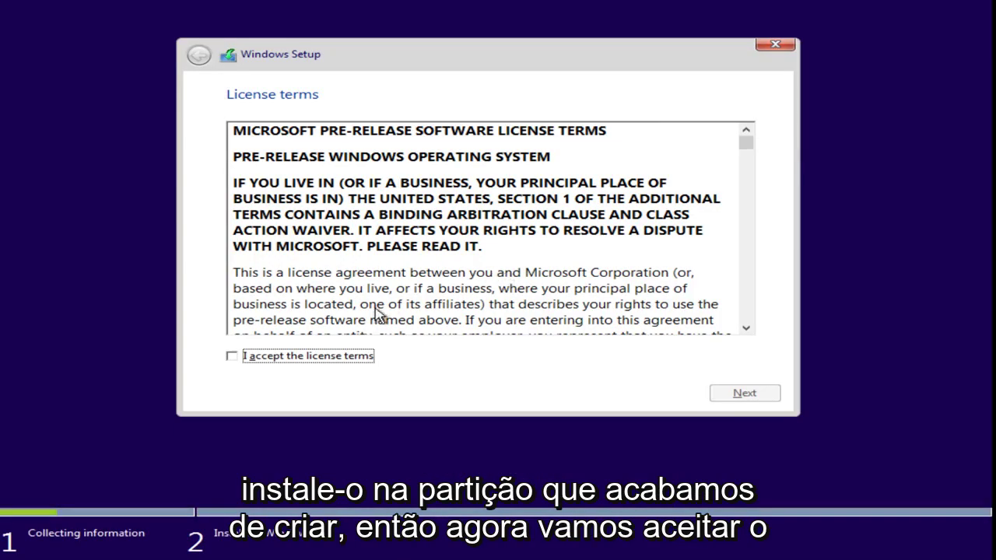
click(290, 356)
click(739, 392)
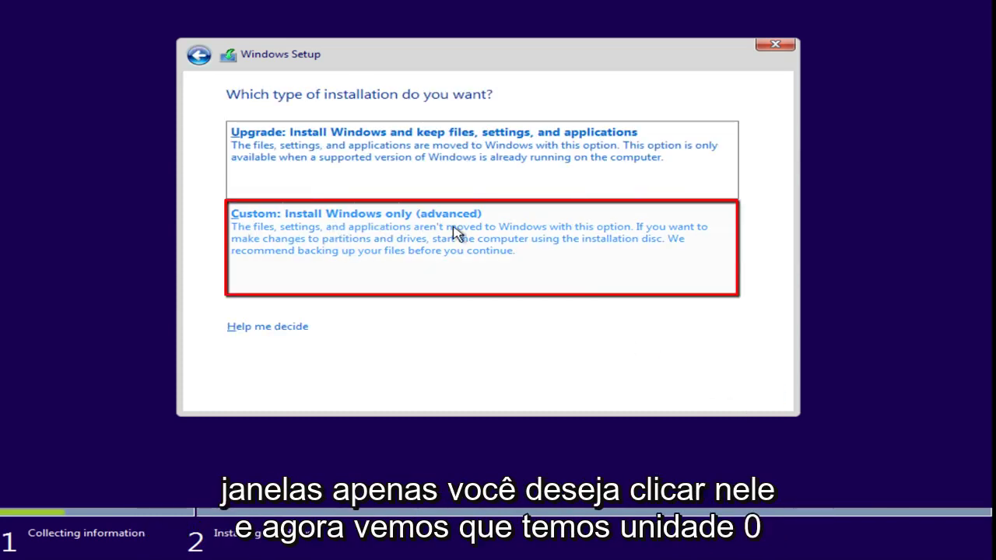
Choose the 'Custom: Install Windows only (advanced)' installation type
click(379, 243)
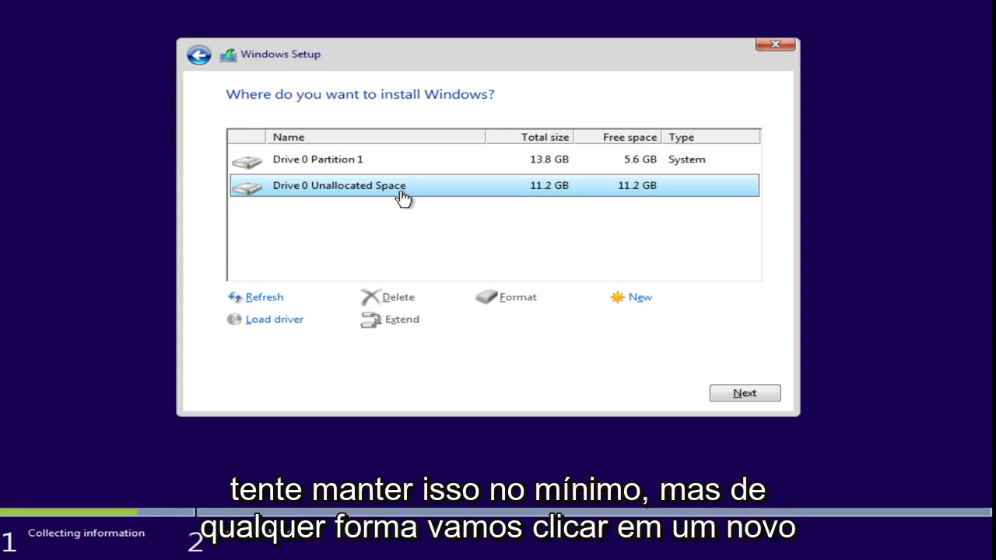
Create an 11454 MB partition in the unallocated space and install Windows onto Partition 2
click(637, 300)
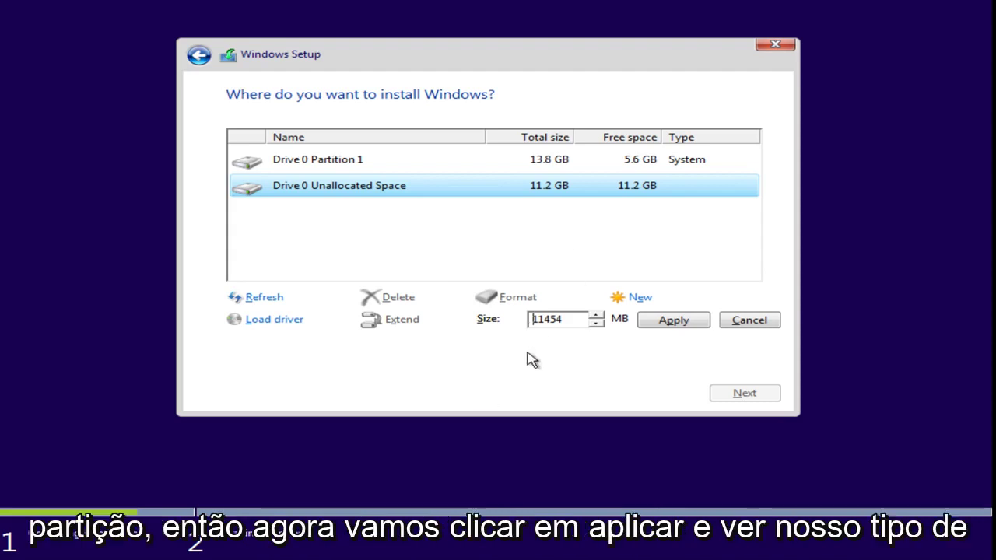
click(673, 322)
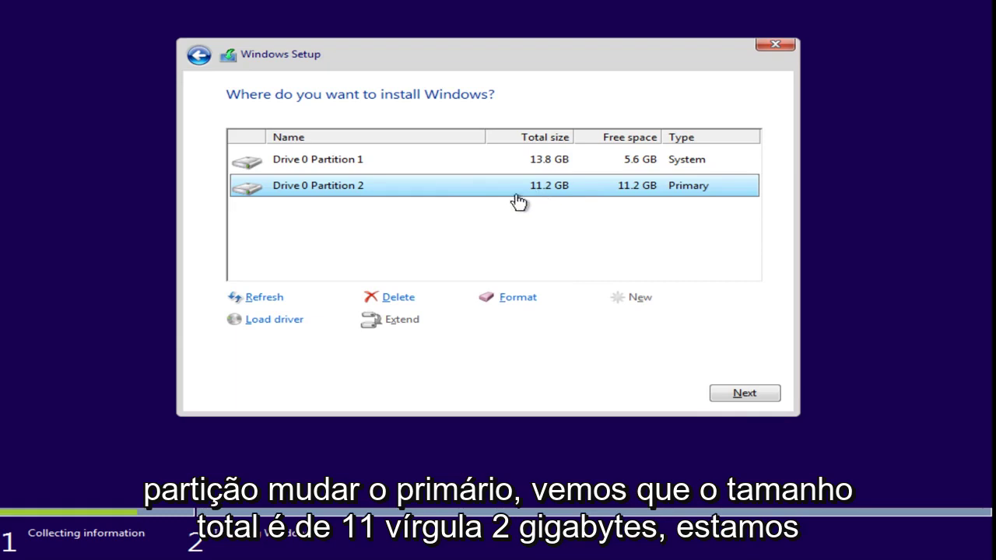
click(732, 393)
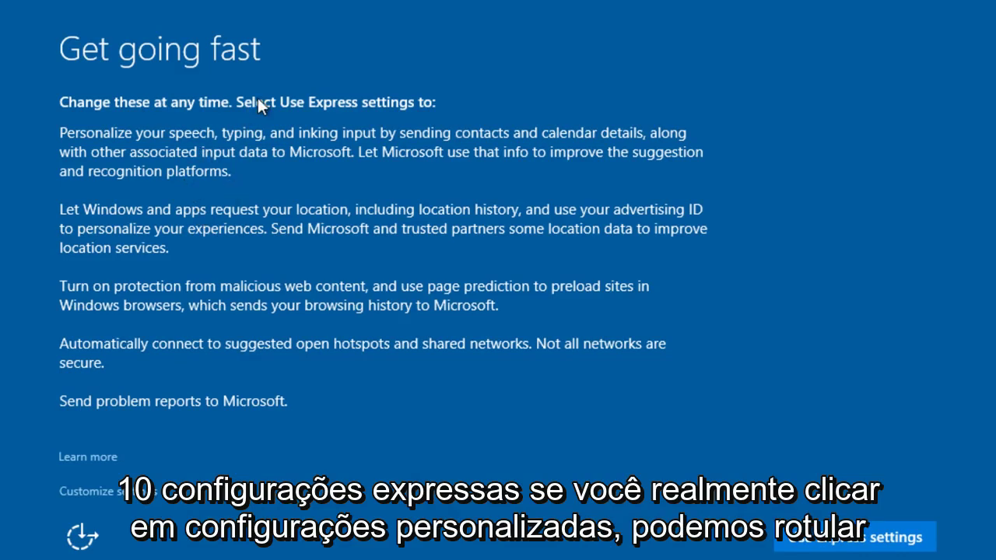
Turn off location, advertising ID, typing data and speech/typing personalization on the first customize page
click(102, 491)
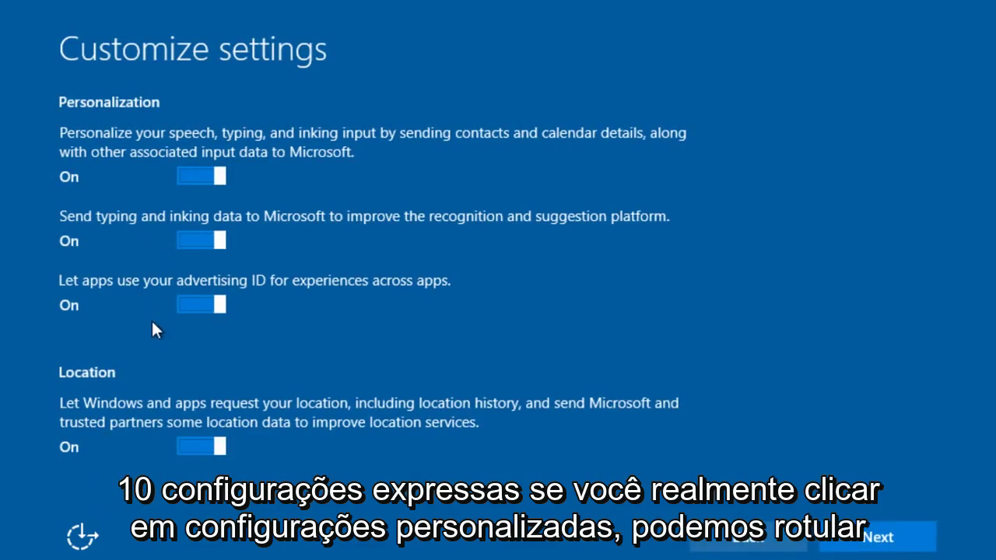
click(189, 445)
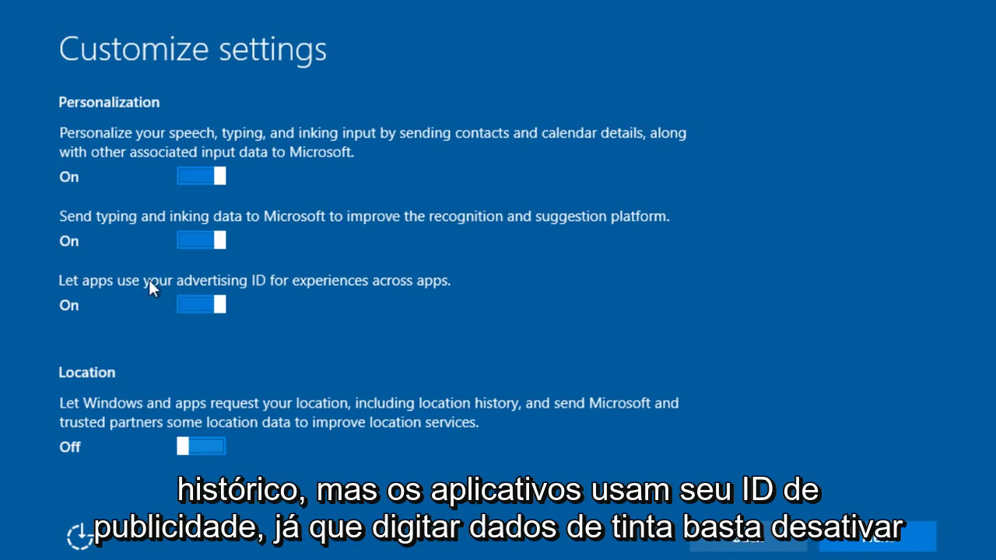
click(178, 309)
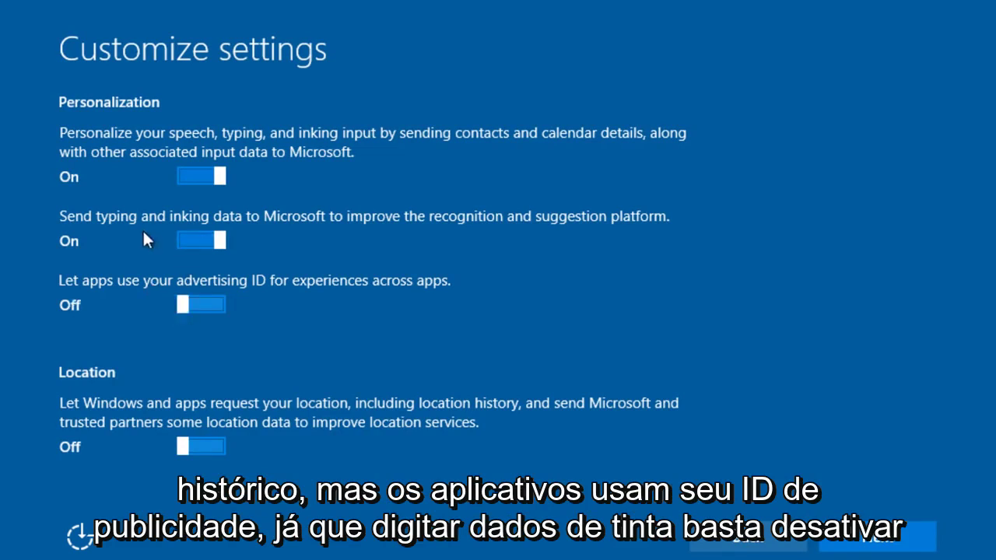
click(187, 241)
click(184, 178)
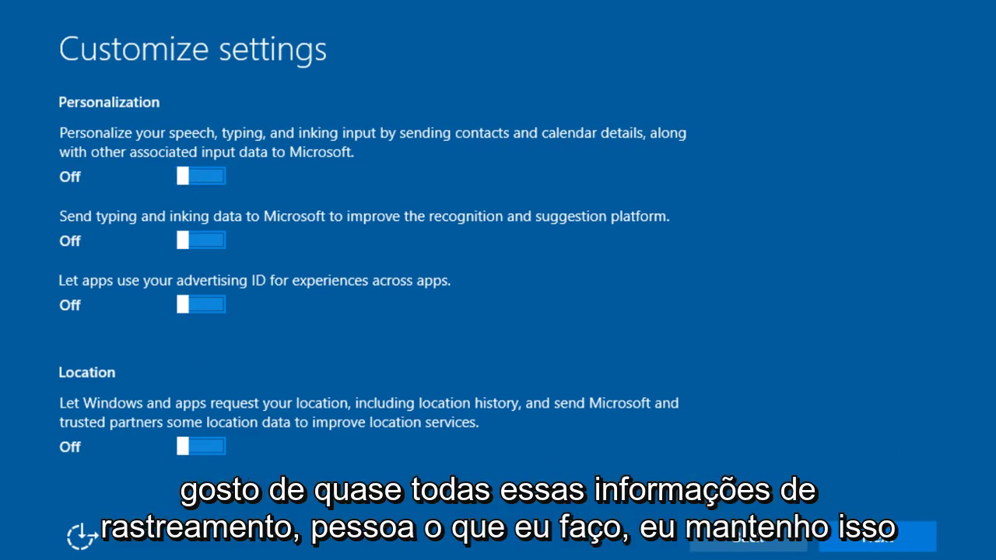
click(851, 543)
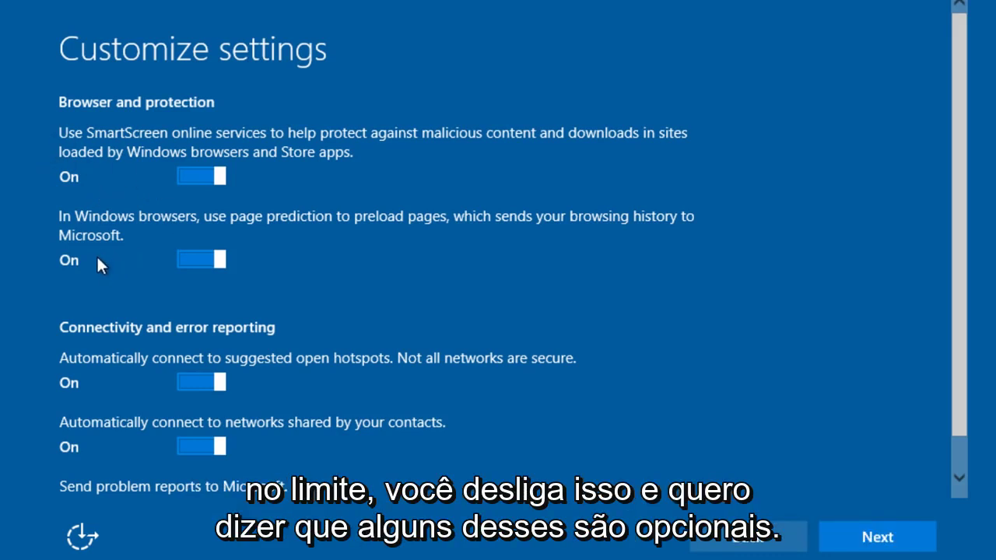
Turn off browser page prediction and connecting to contact-shared networks, then continue
click(200, 260)
scroll(191, 272, down, 1)
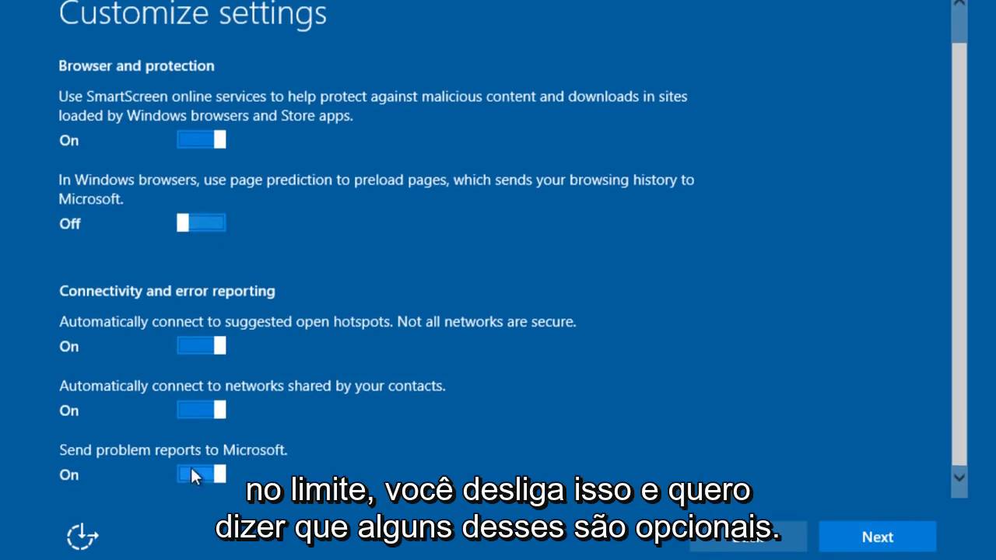
click(195, 410)
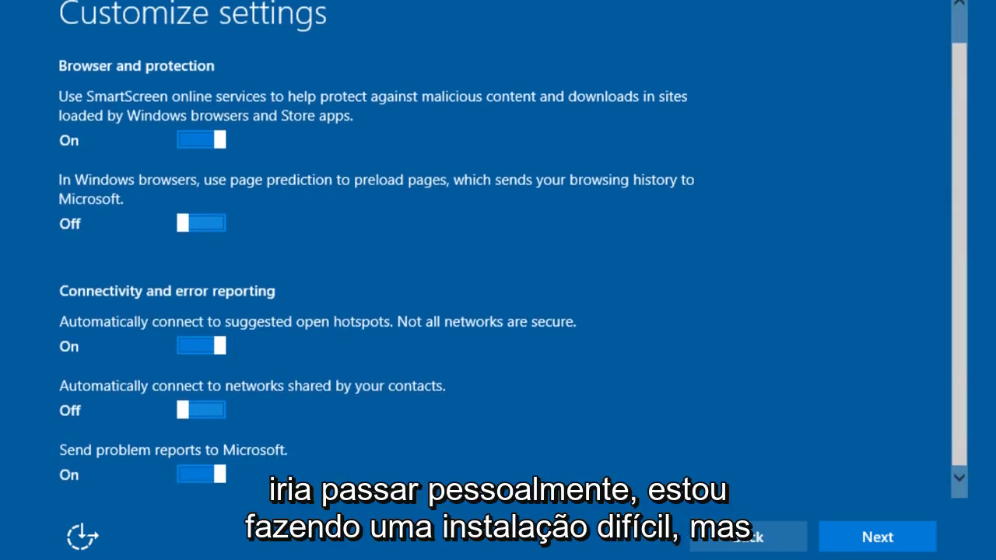
click(925, 526)
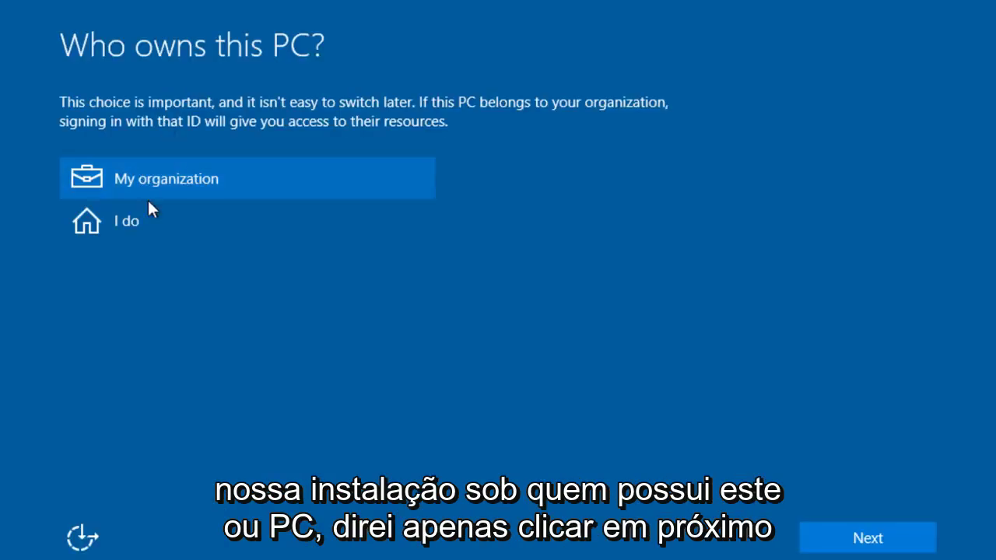
Mark the PC as personally owned and skip the Microsoft account sign-in
click(96, 224)
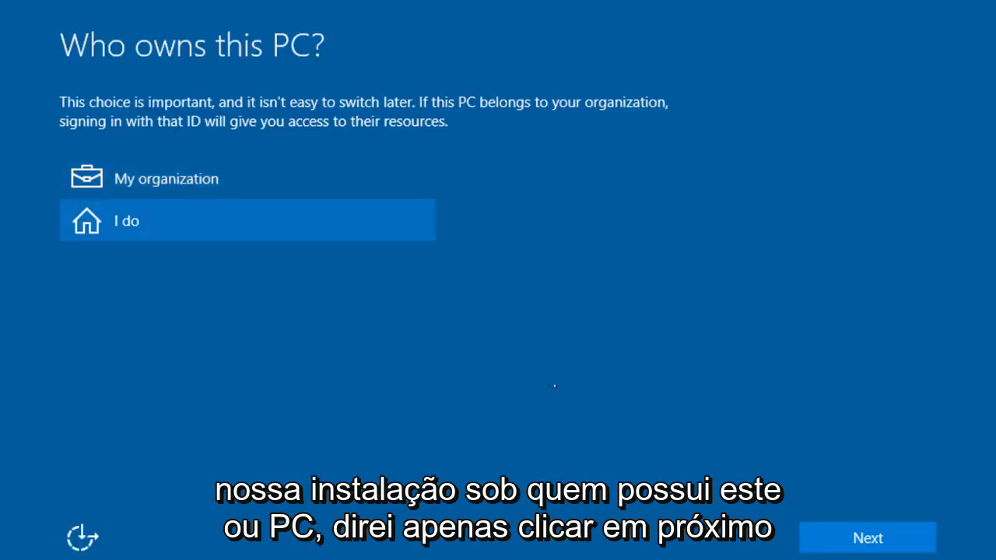
click(806, 537)
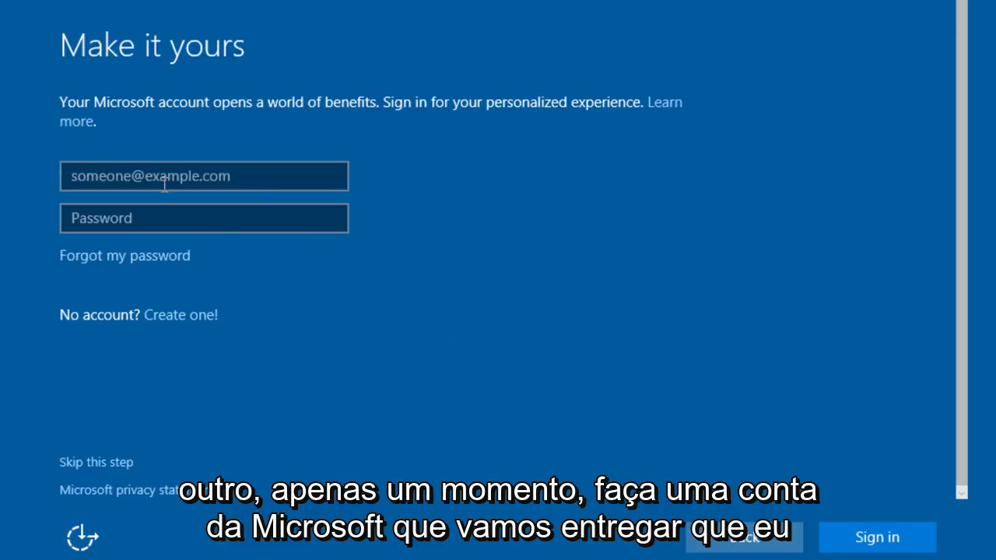
click(91, 459)
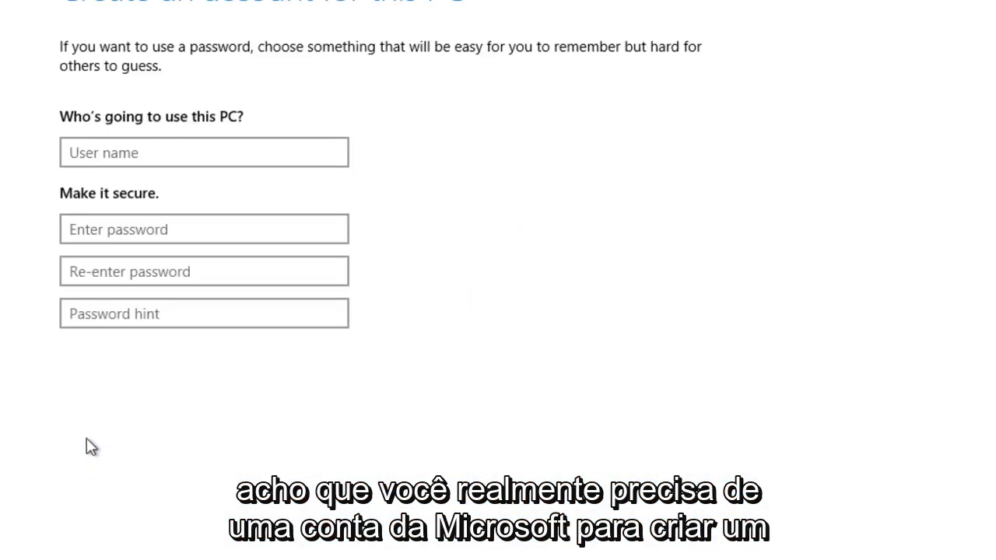
Create a local account with a user name, password, re-entered password and password hint
click(122, 155)
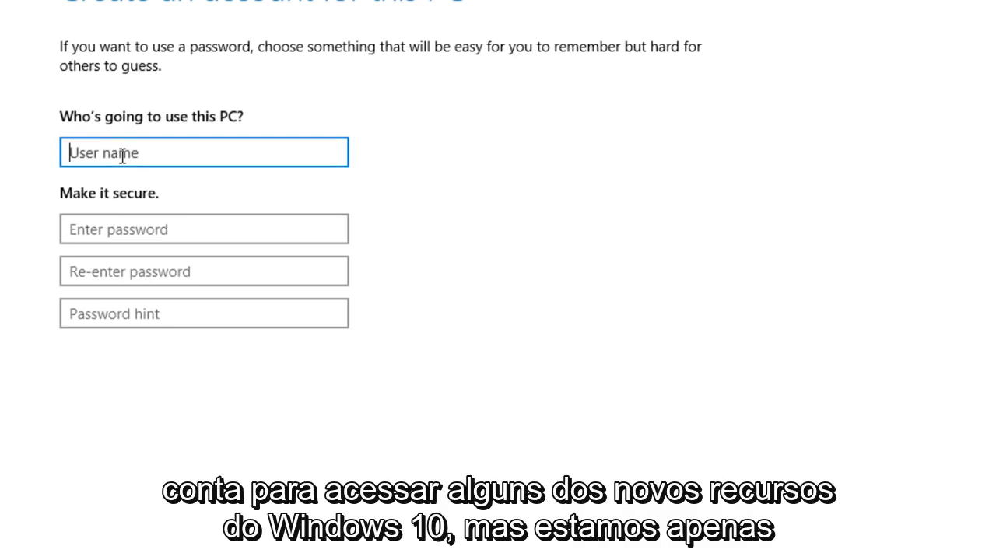
text(rrrrr)
click(111, 229)
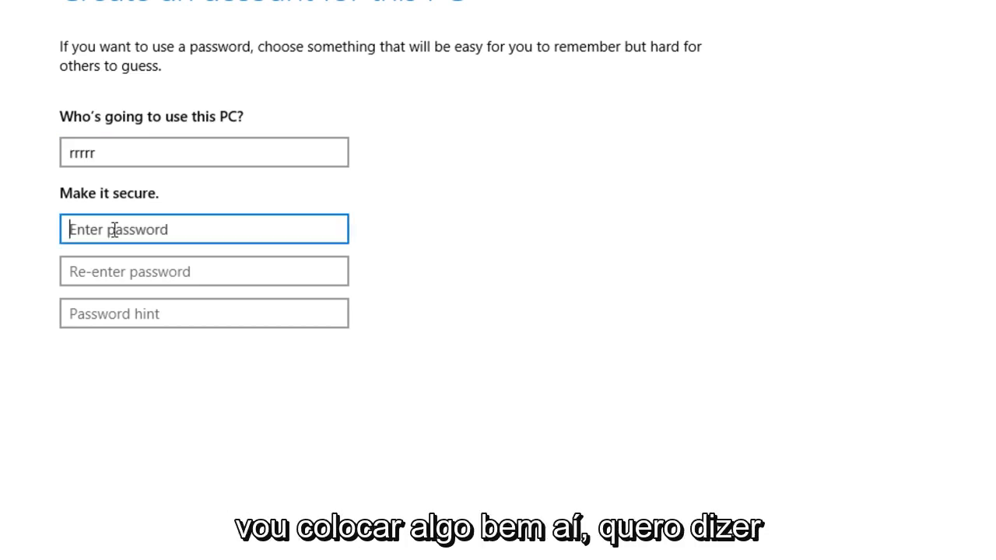
text(rrrr)
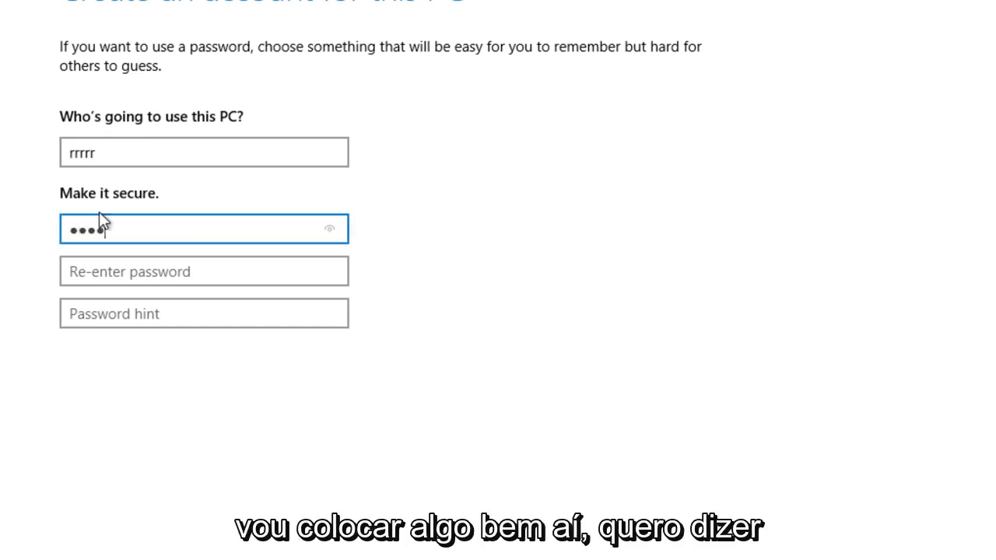
click(187, 271)
text(rrrr)
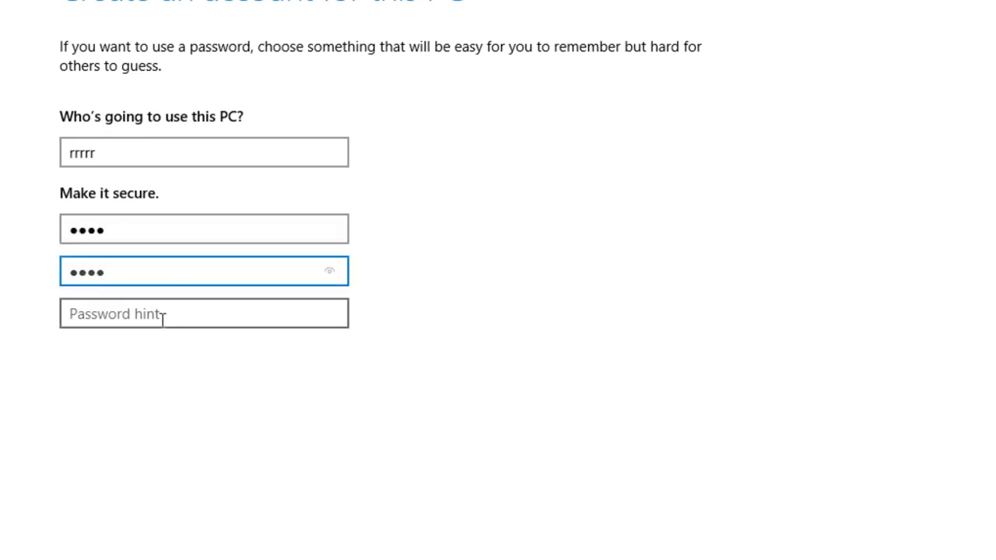
click(163, 317)
text(123)
click(922, 549)
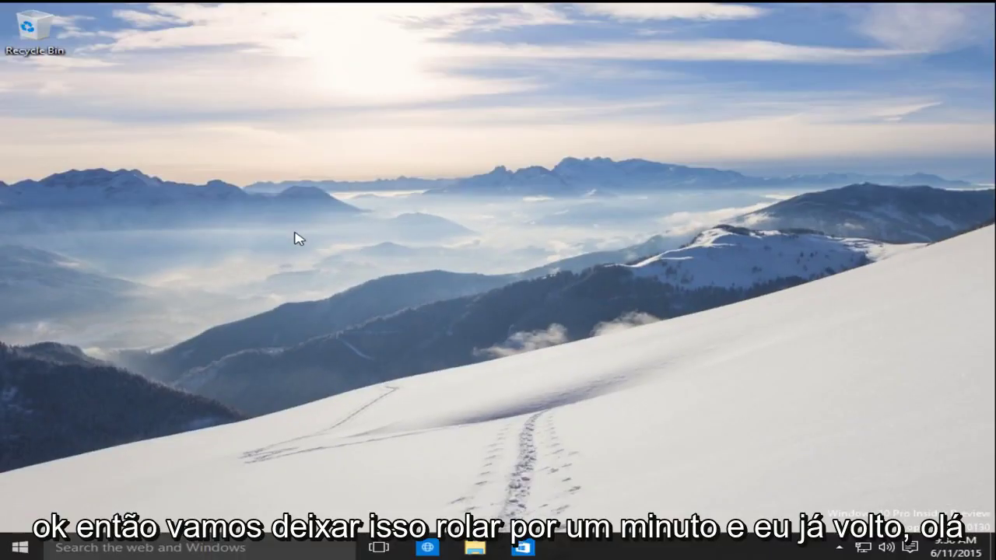
Browse the Windows 10 Start menu and tray icons, then try the Project Spartan browser and close it
click(20, 545)
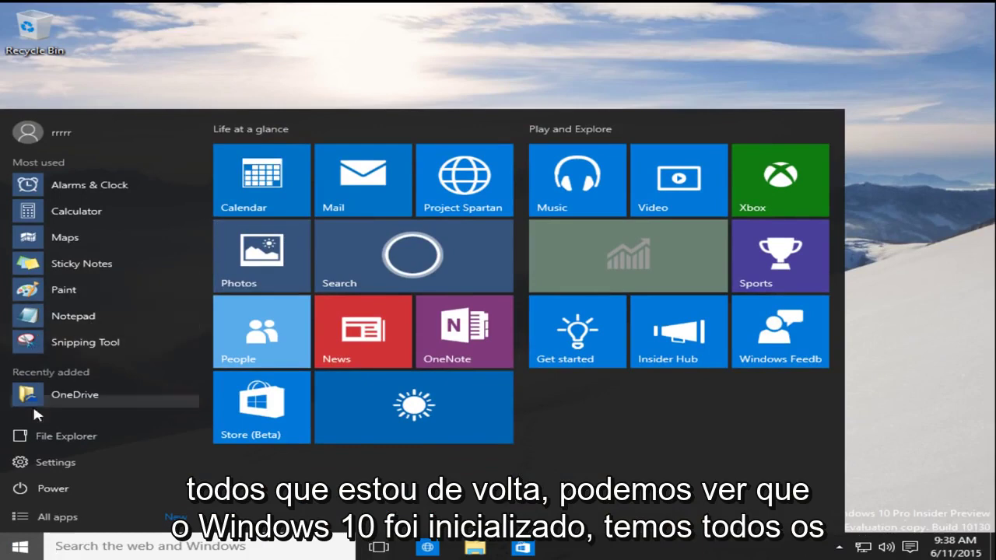
click(918, 487)
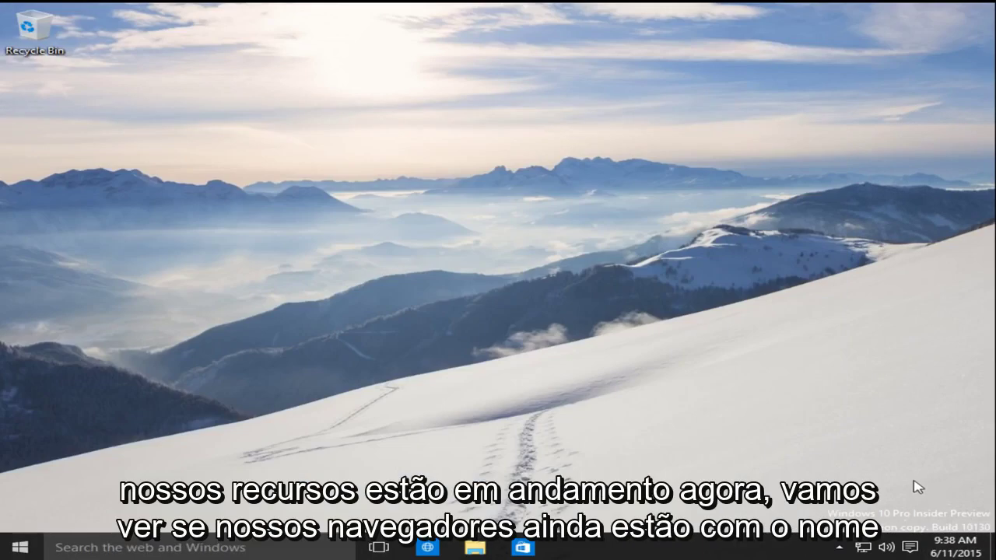
click(839, 548)
click(839, 550)
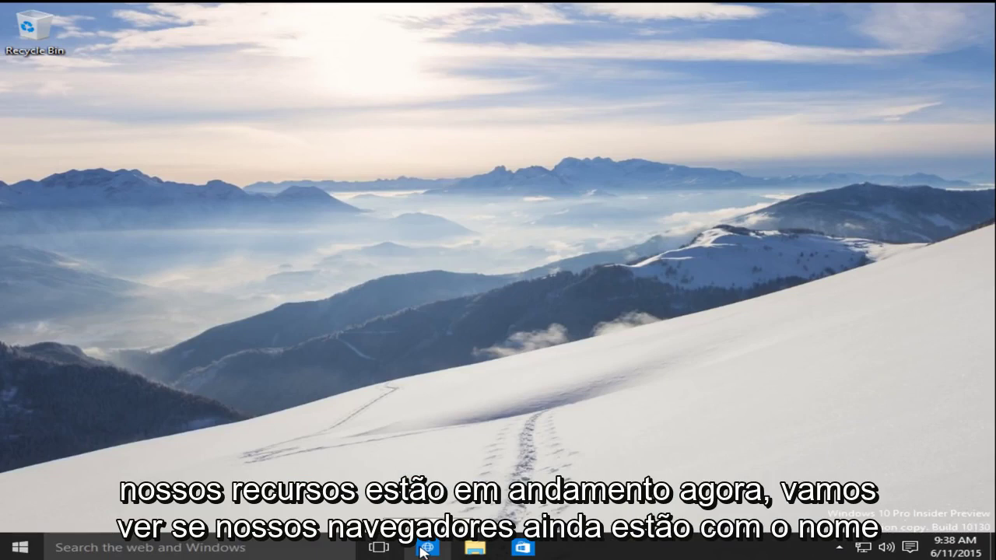
click(424, 549)
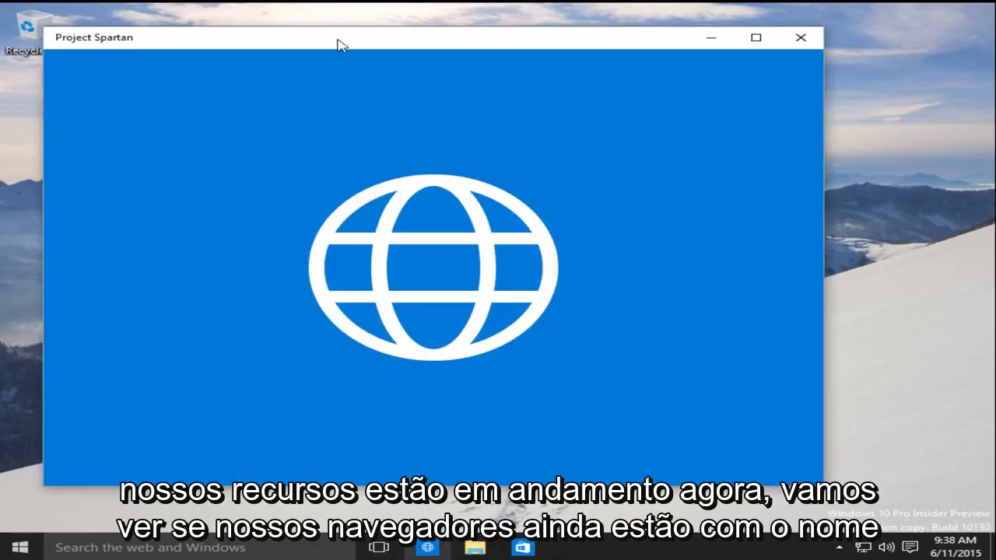
drag(340, 42, 354, 4)
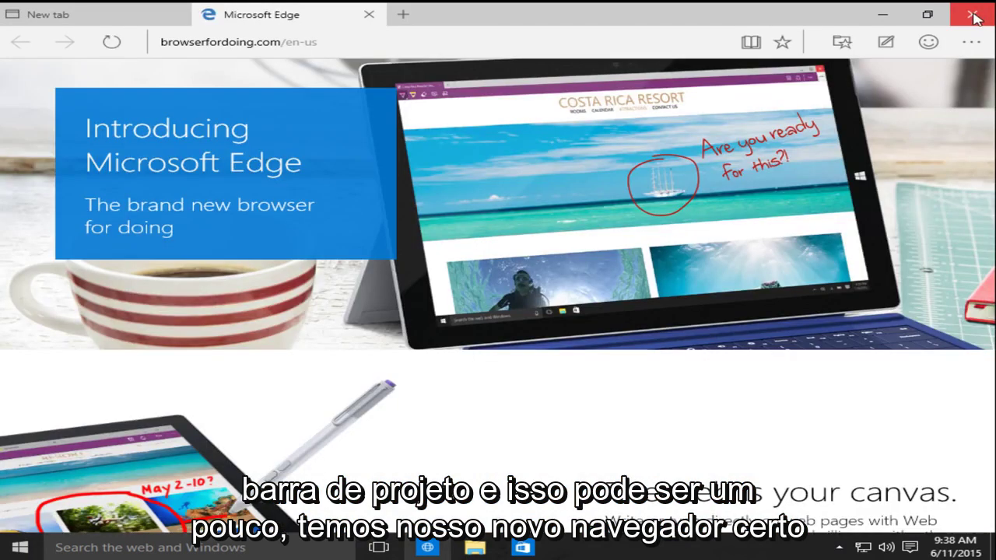
click(974, 16)
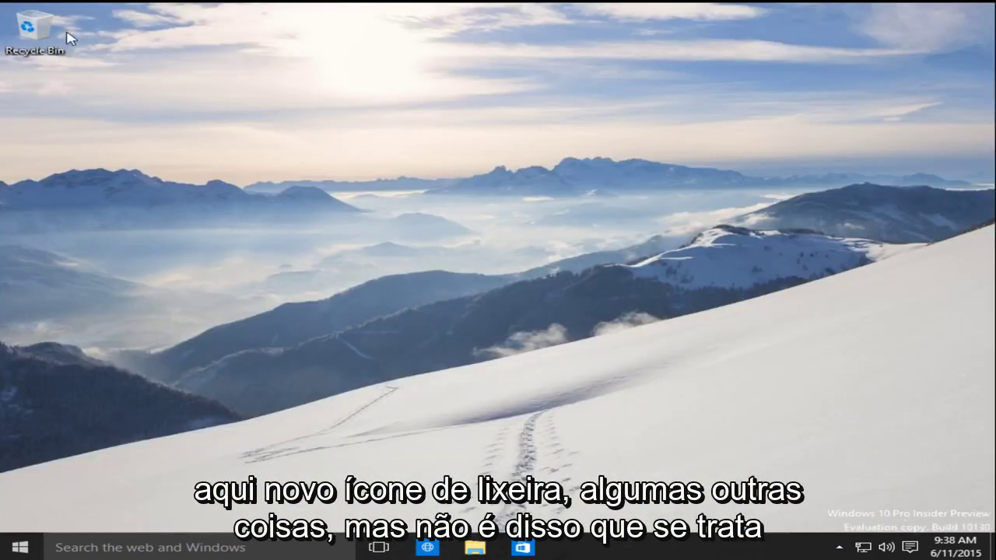
Restart Windows 10 from the Start button's power options
right_click(30, 542)
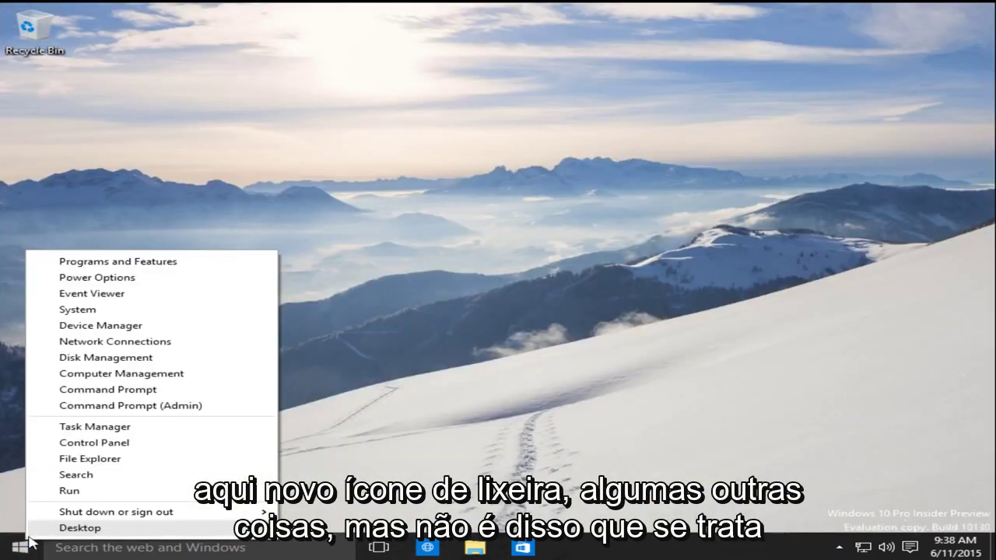
click(546, 339)
click(19, 547)
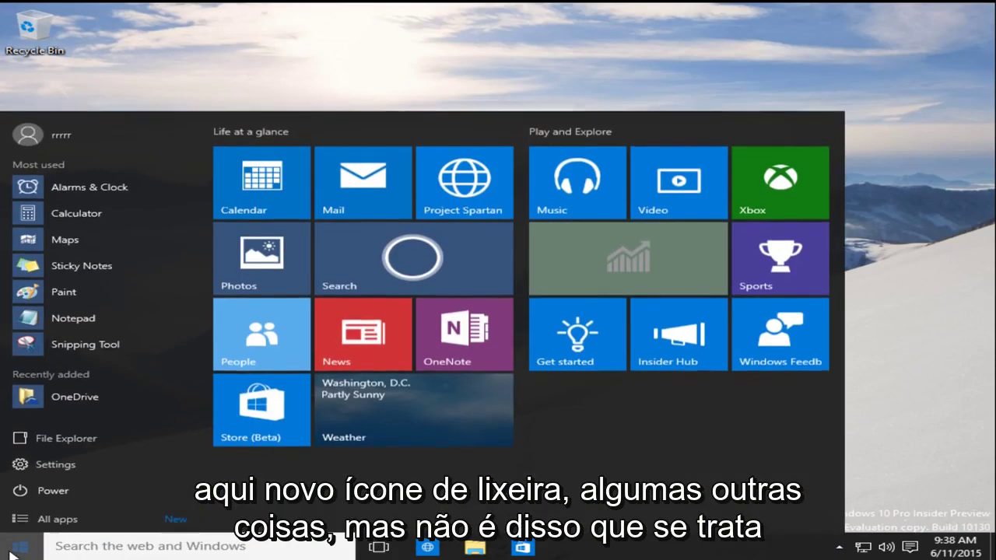
right_click(11, 552)
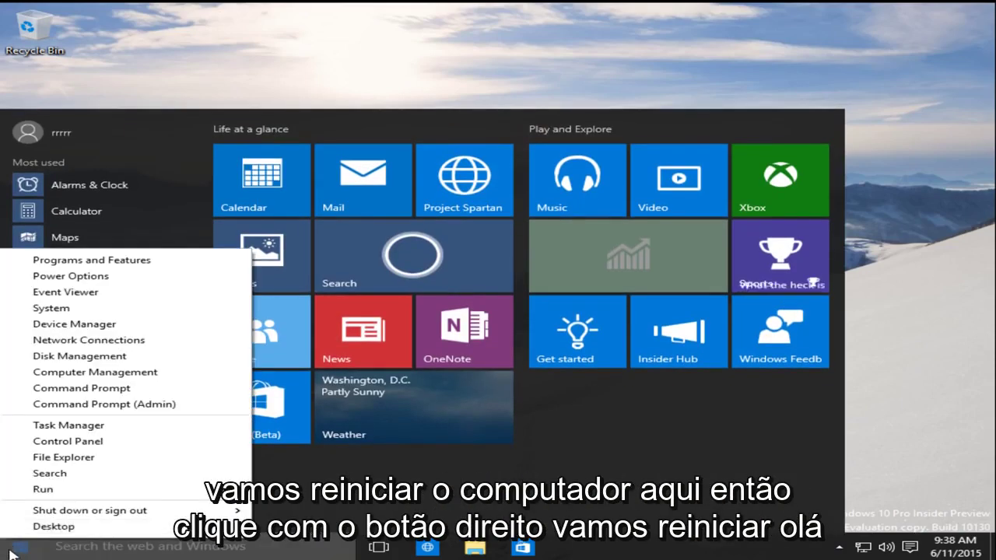
mouse_move(118, 512)
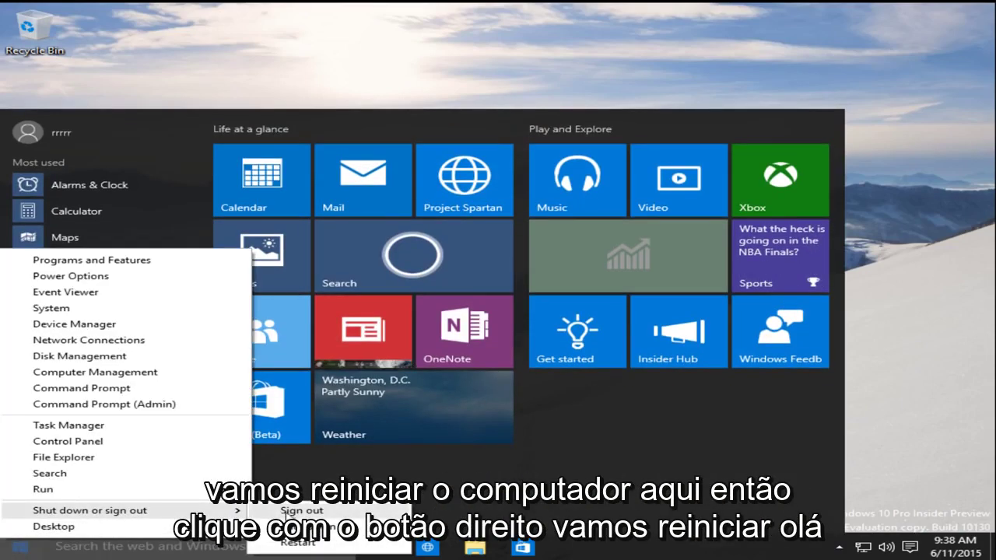
click(298, 543)
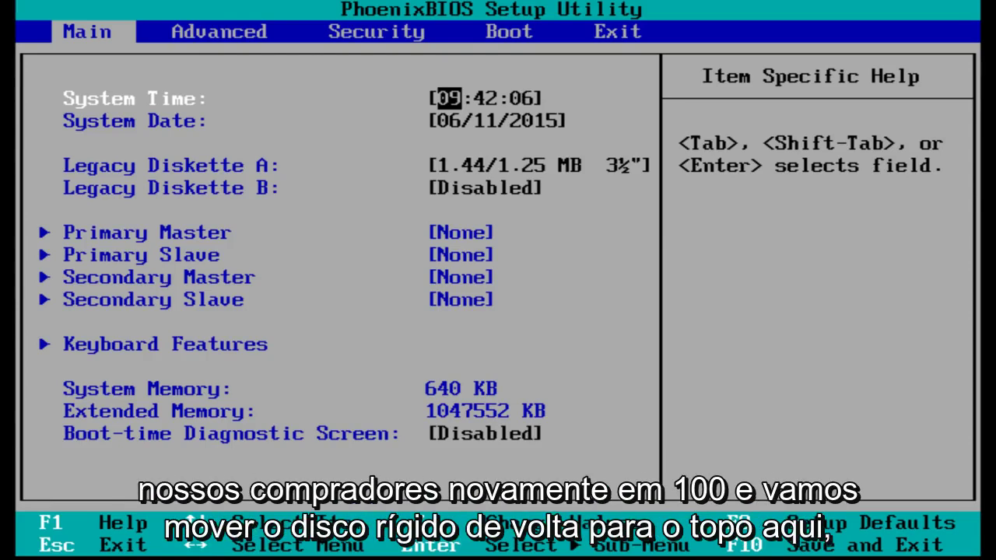
On the Boot tab, move Hard Drive above CD-ROM Drive in the boot order
key(Right)
key(Right)
key(Right)
key(Down)
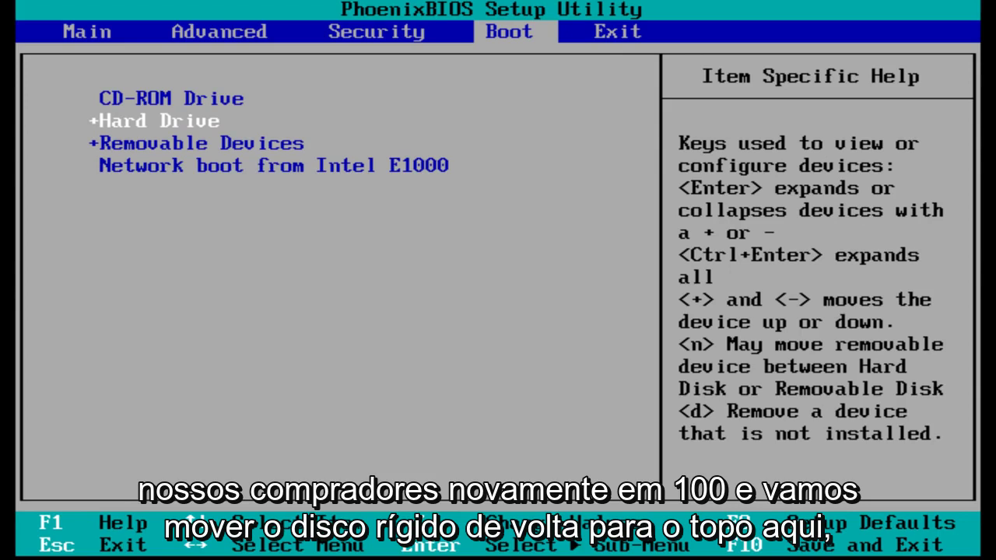
key(plus)
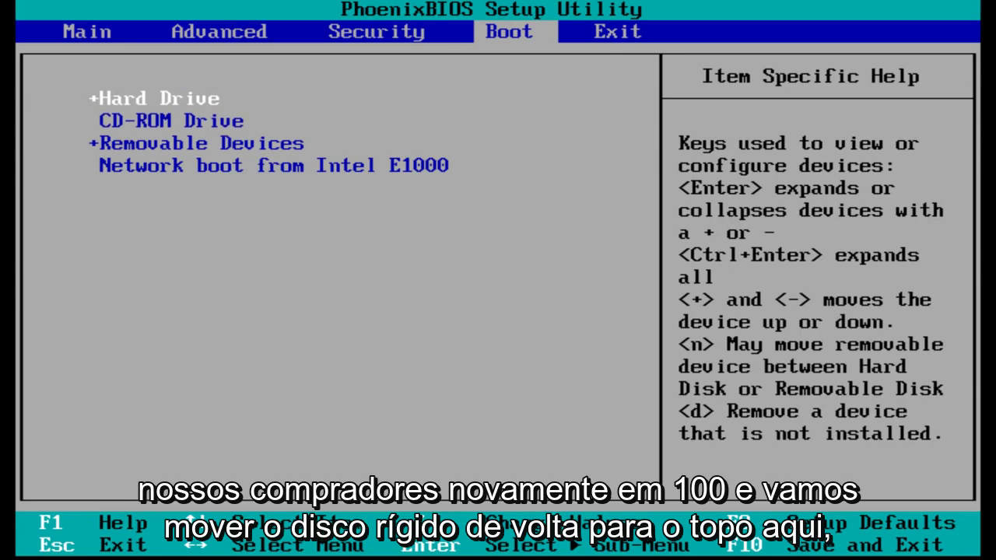
key(Down)
key(Up)
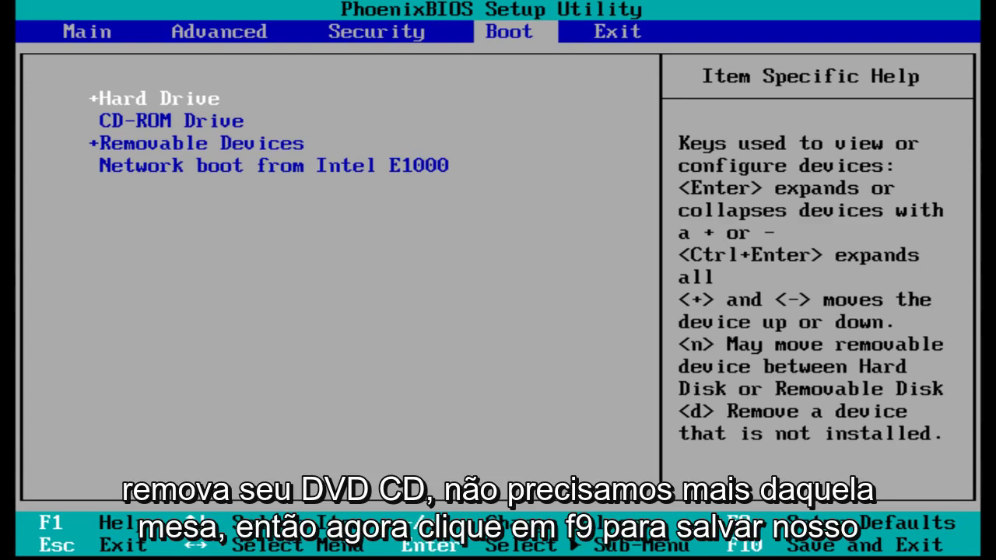
Load the BIOS default configuration, then save changes and exit setup
key(F9)
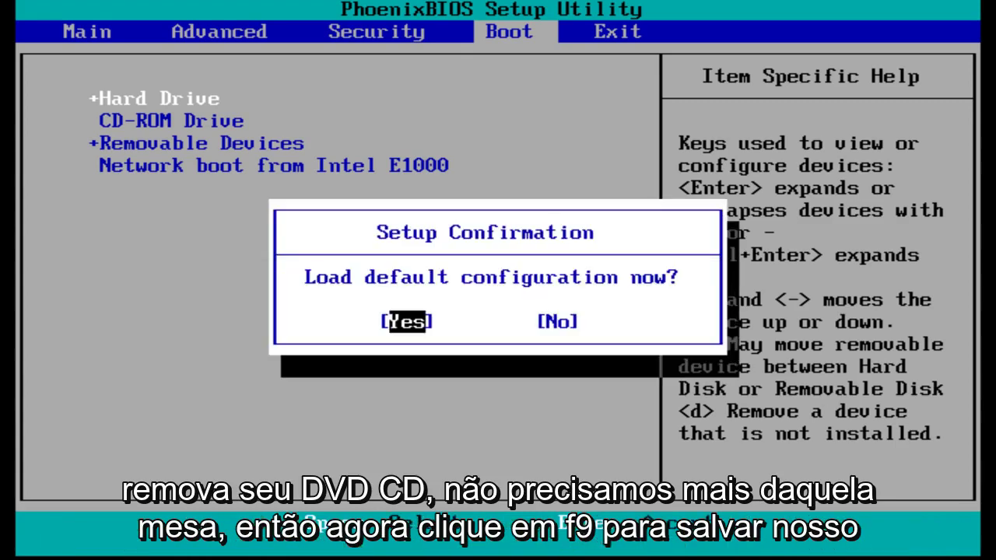
key(Return)
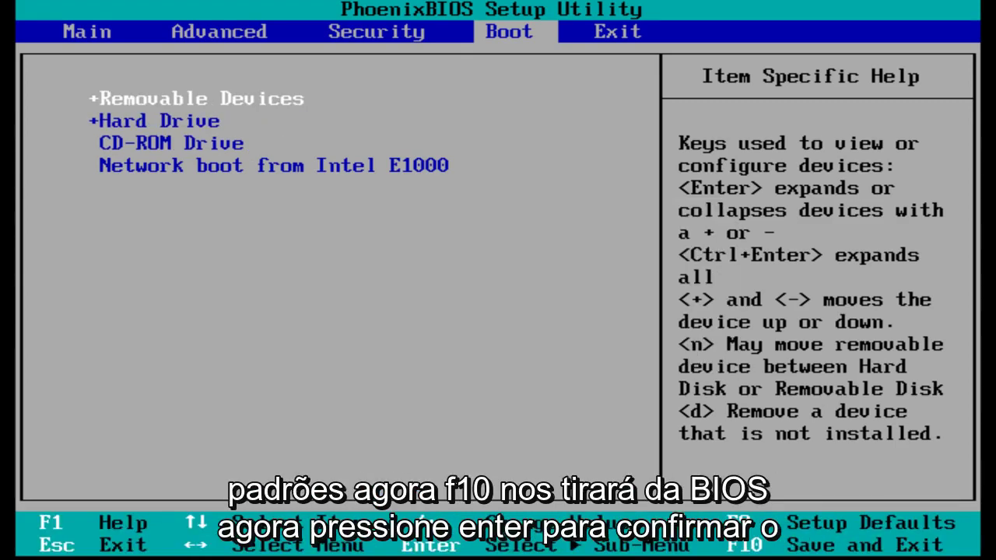
key(F10)
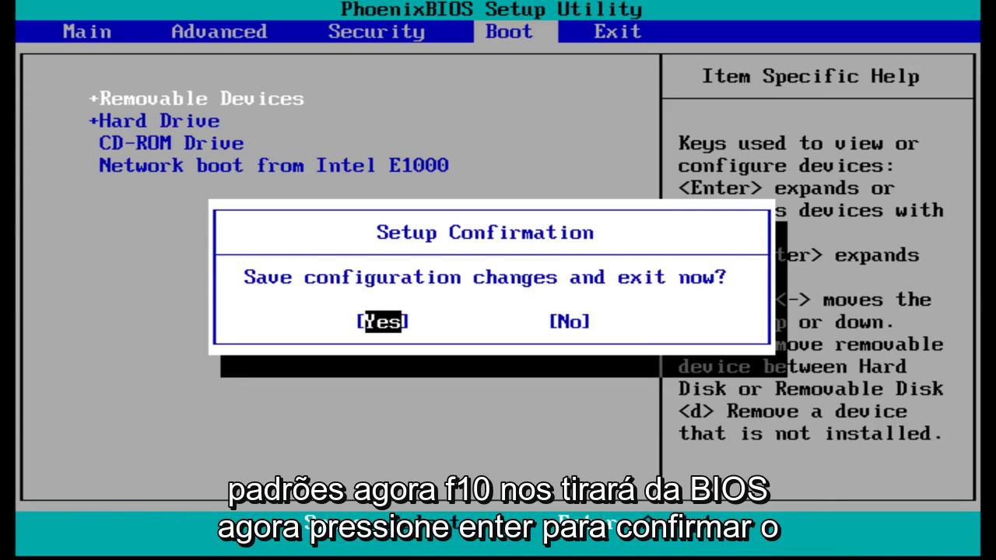
key(Return)
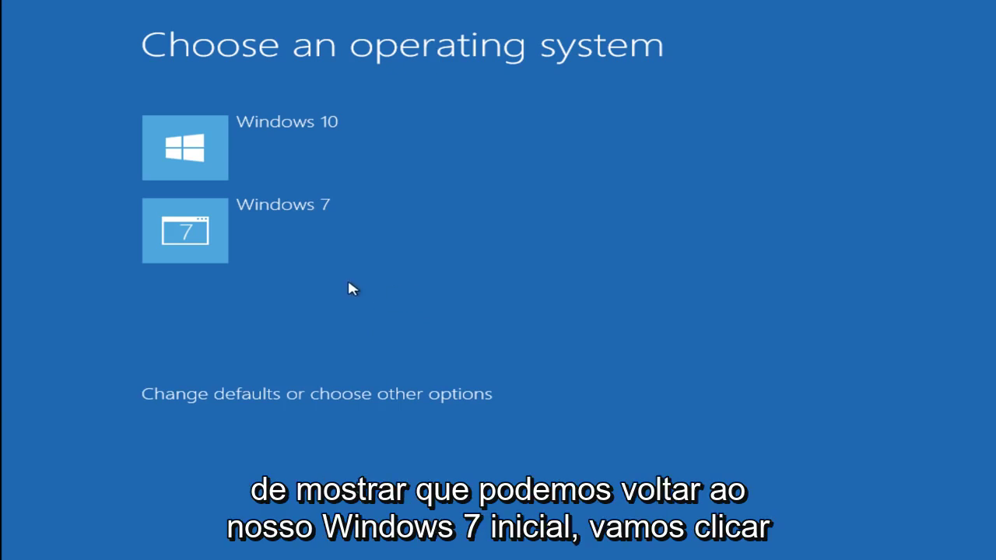
Choose Windows 7 on the Windows Boot Manager operating system screen
click(200, 233)
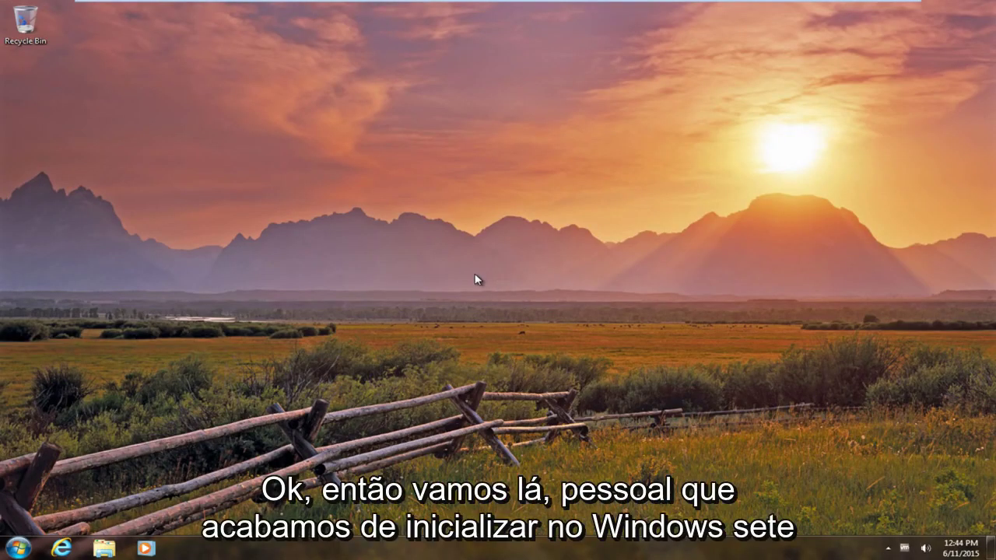
click(17, 547)
click(219, 362)
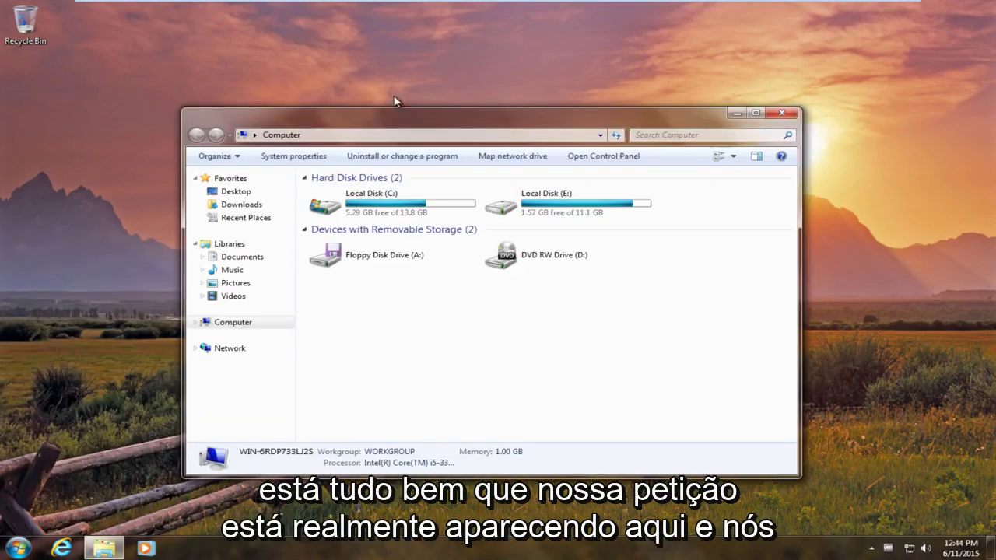
drag(390, 113, 393, 64)
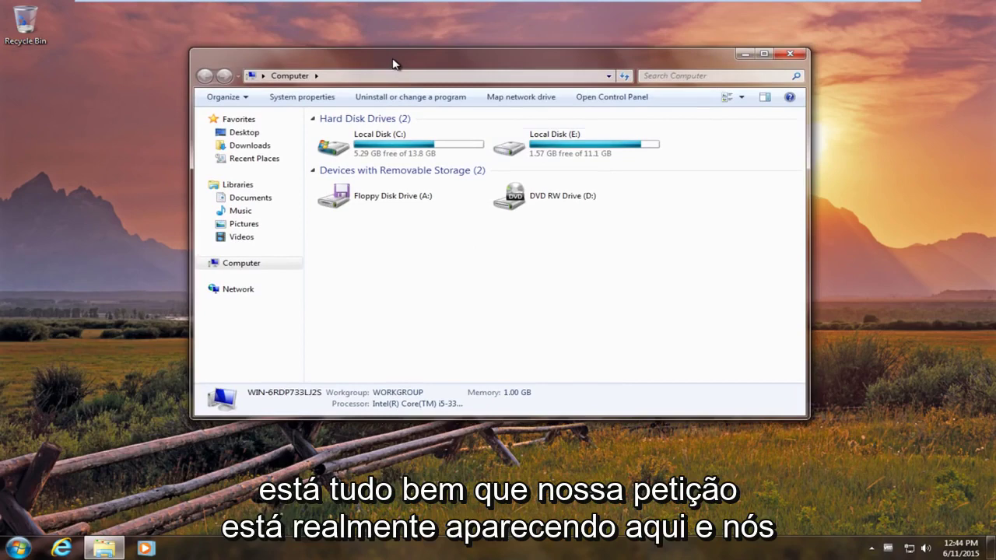
click(576, 144)
click(425, 161)
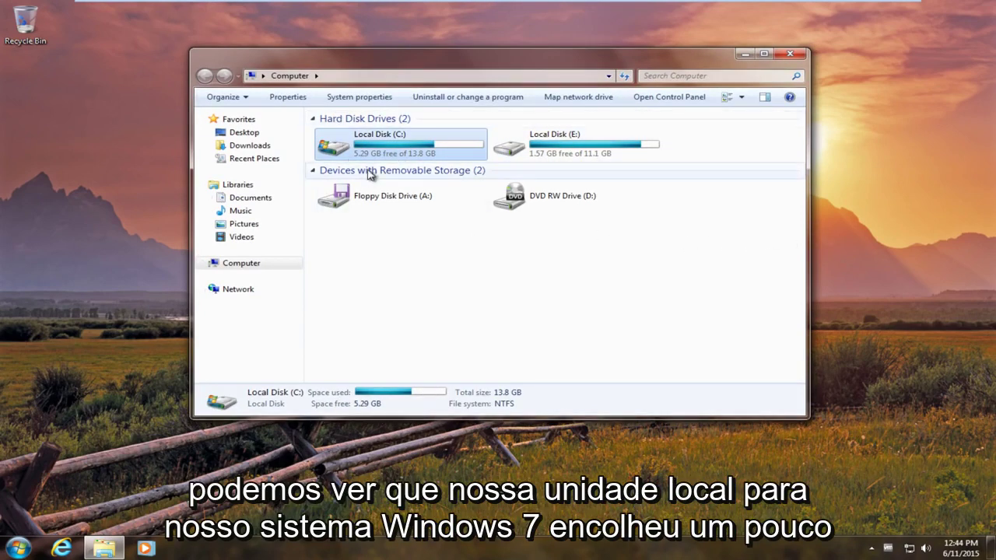
mouse_move(442, 161)
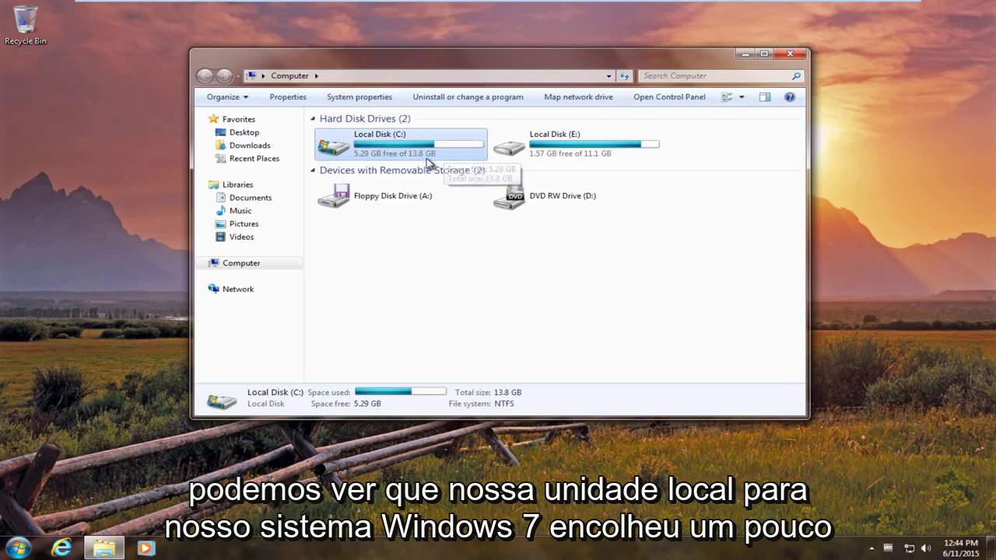
drag(707, 66, 705, 42)
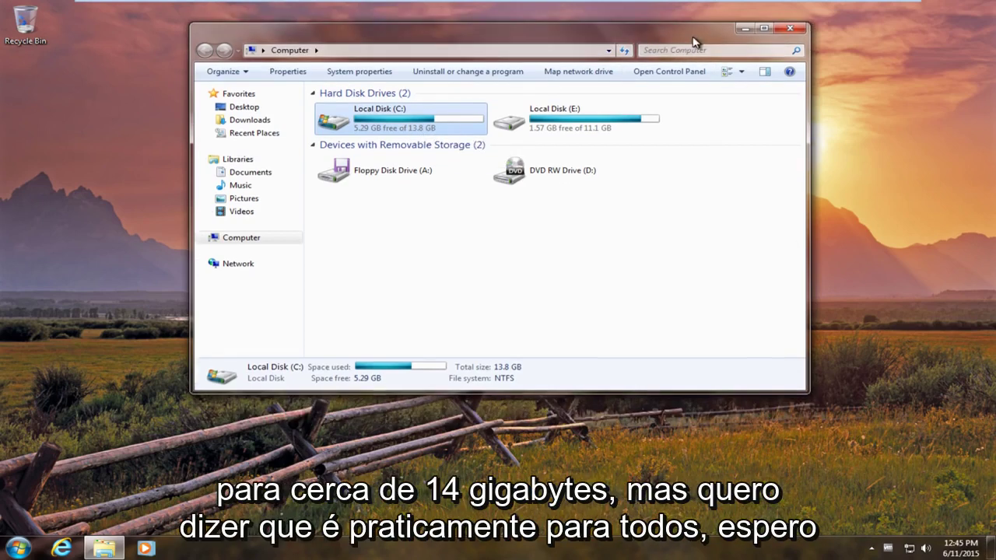
click(357, 71)
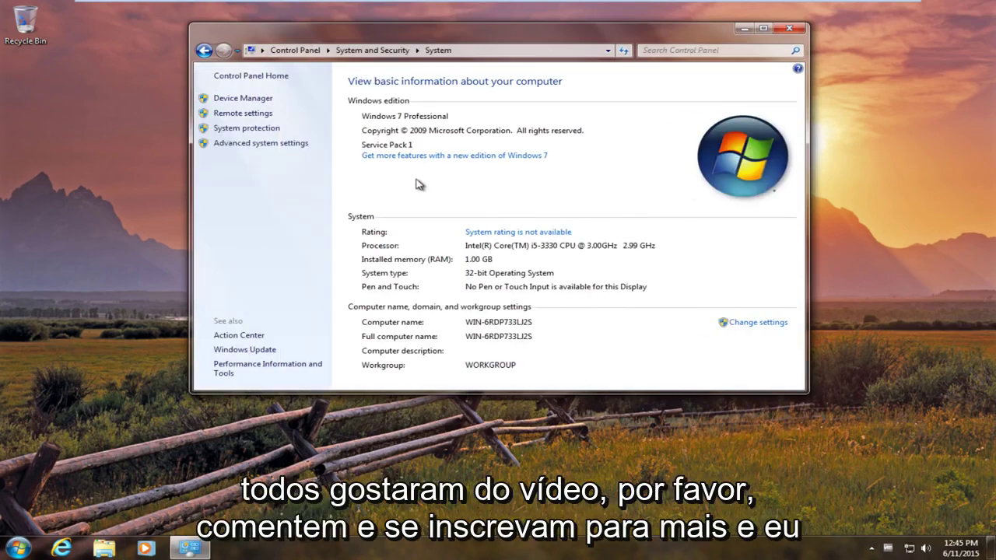
click(791, 28)
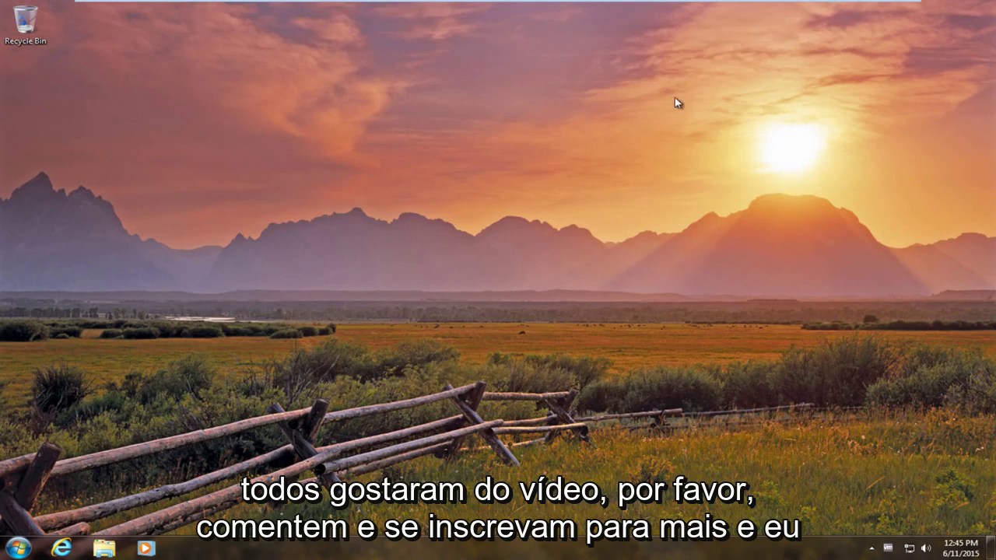